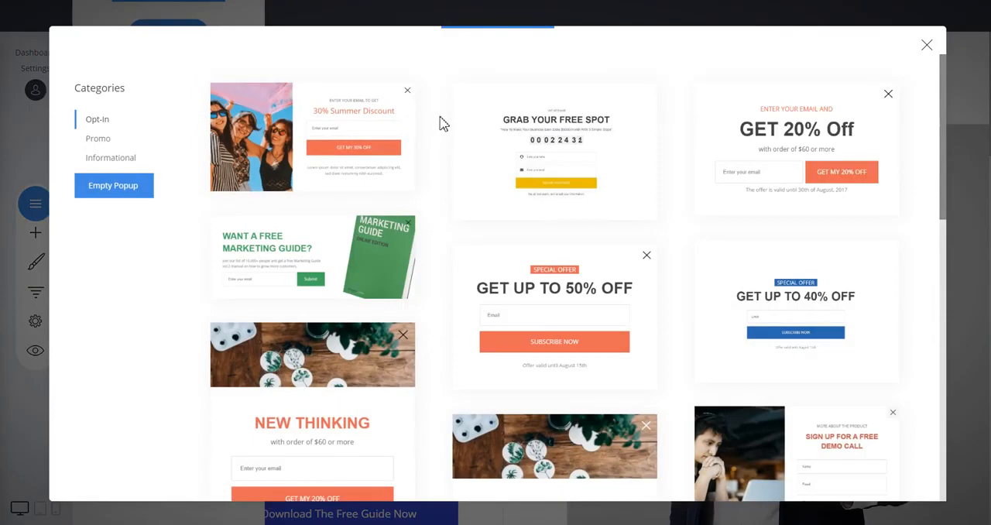
Look through the popup templates in the Opt-In, Promo and Informational categories.
scroll(441, 122, "down", 3)
scroll(442, 122, "up", 3)
scroll(678, 164, "down", 3)
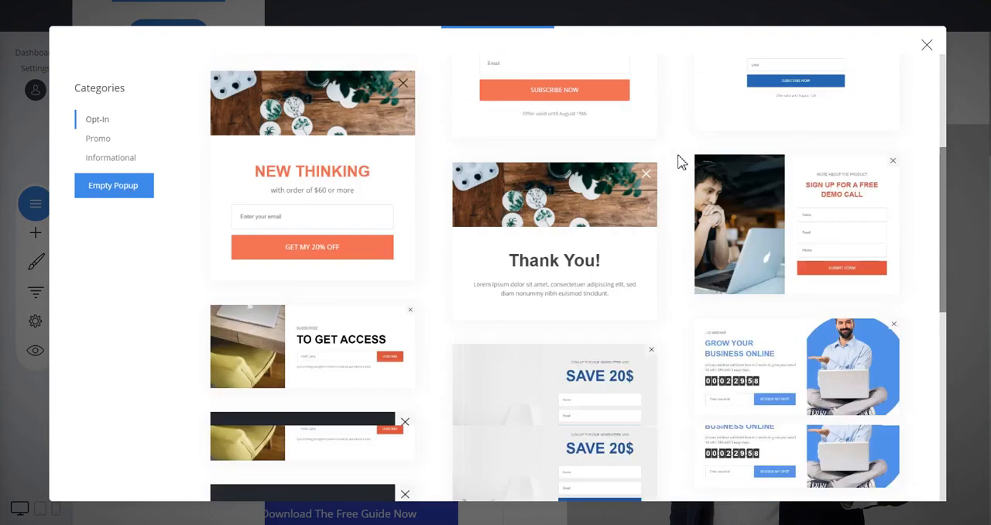
scroll(678, 160, "down", 6)
scroll(678, 158, "up", 3)
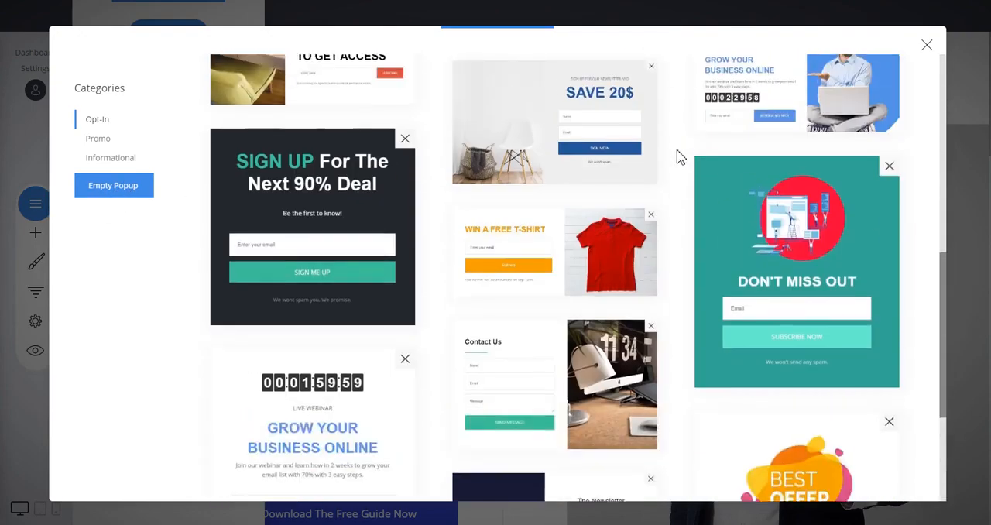
scroll(678, 157, "up", 4)
left_click(94, 143)
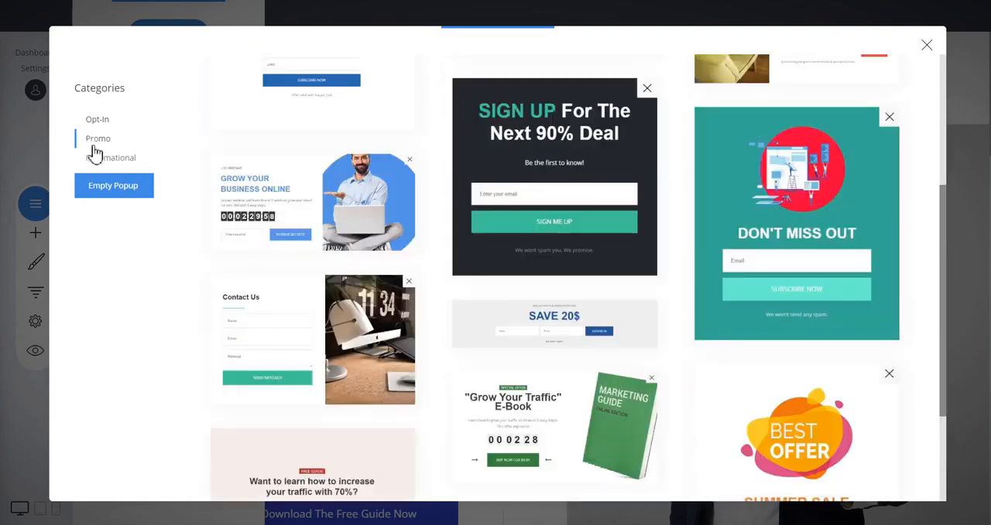
left_click(96, 155)
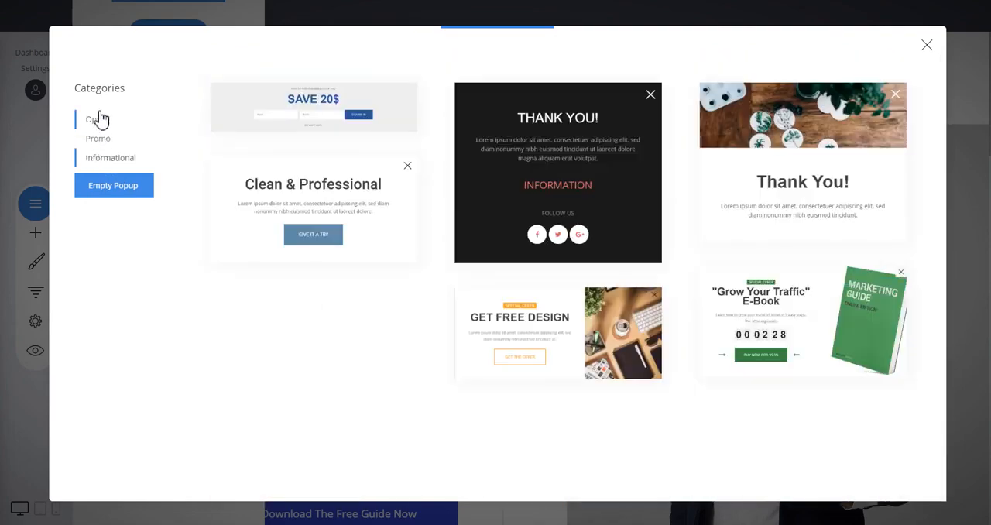
Create the popup from the dark blue "The Newsletter" template in the Opt-In category.
left_click(97, 119)
scroll(689, 190, "down", 4)
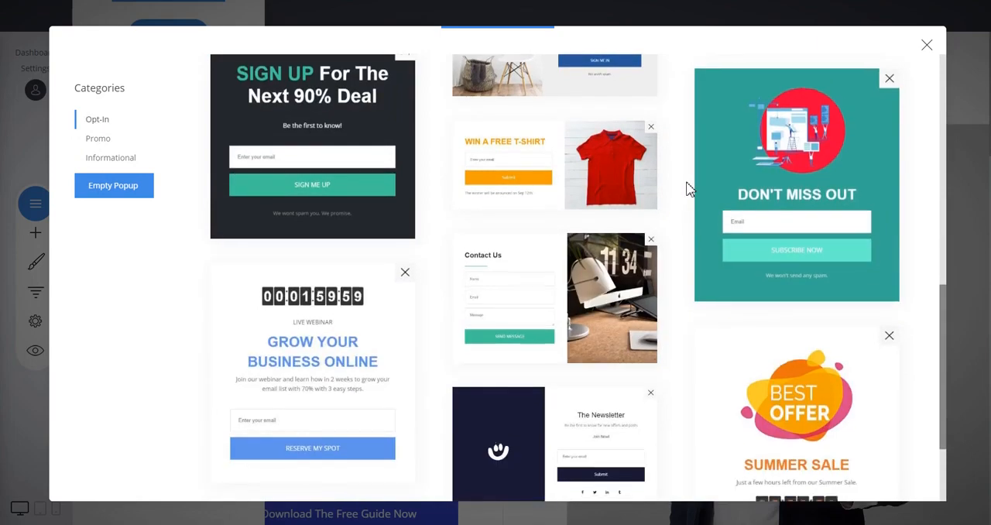
scroll(689, 190, "down", 2)
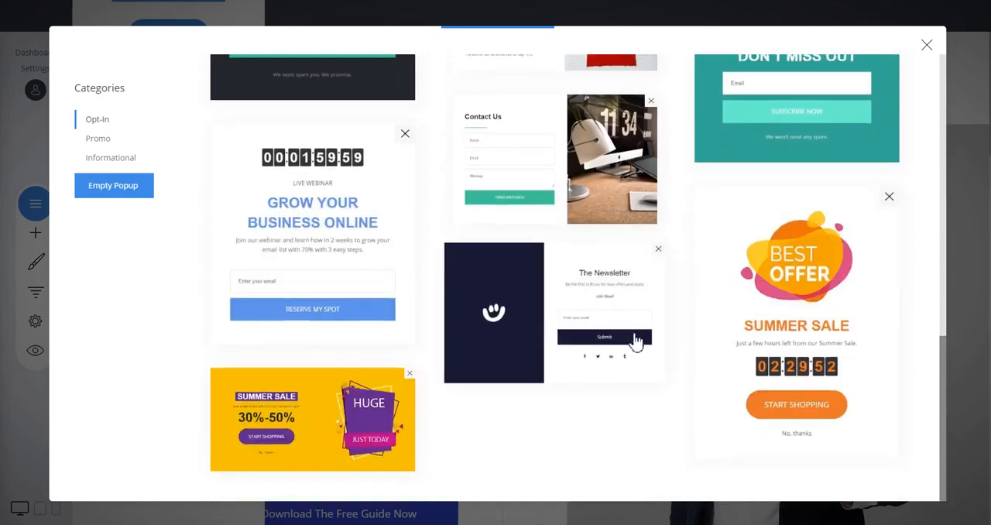
left_click(586, 319)
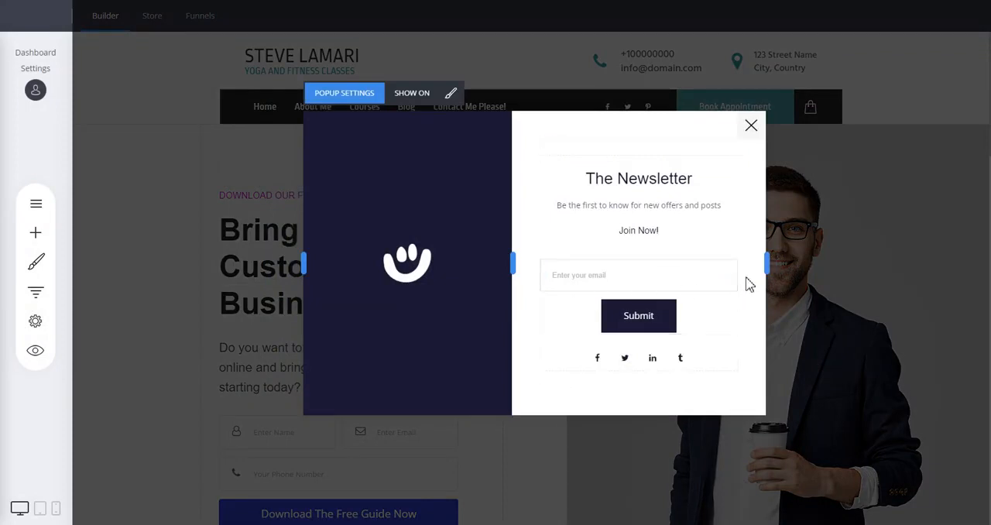
Replace the background image of the popup's dark blue half with the smiling woman photo from the file manager.
mouse_move(398, 236)
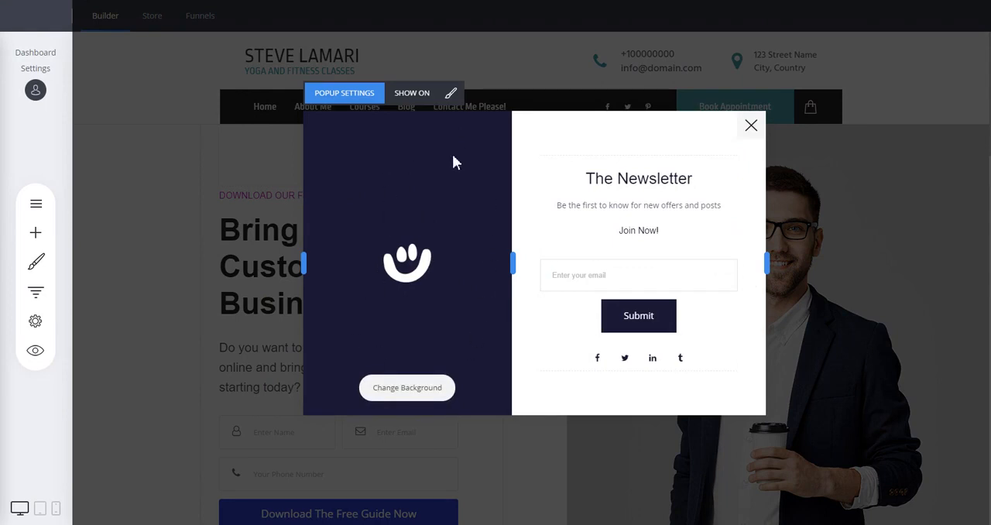
left_click(408, 390)
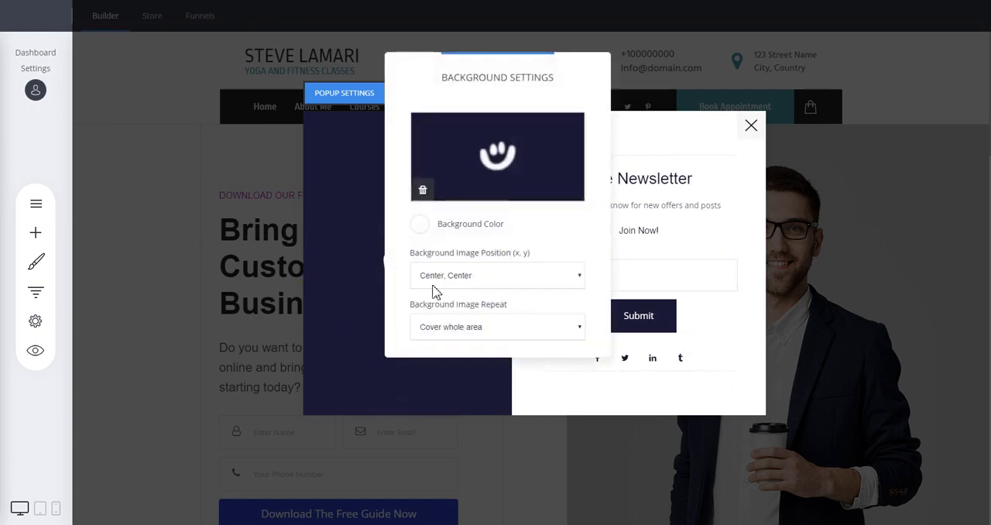
left_click(491, 155)
double_click(419, 126)
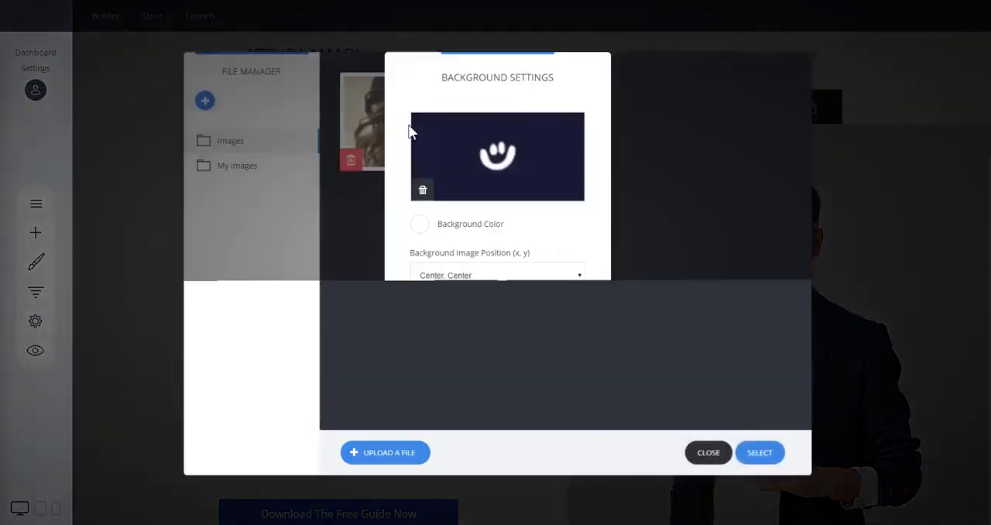
left_click(706, 215)
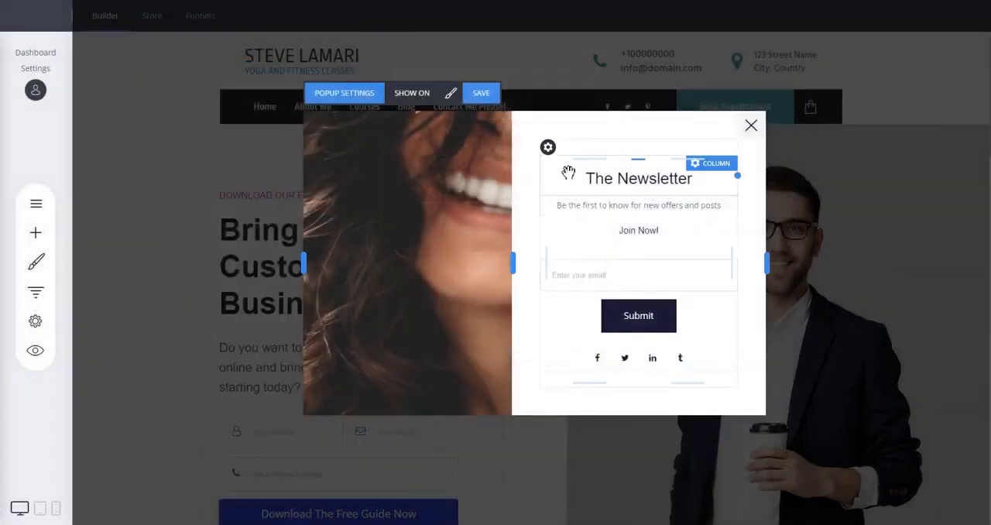
Add an image widget above "The Newsletter" heading and fill it with the smiling woman photo.
left_click(36, 233)
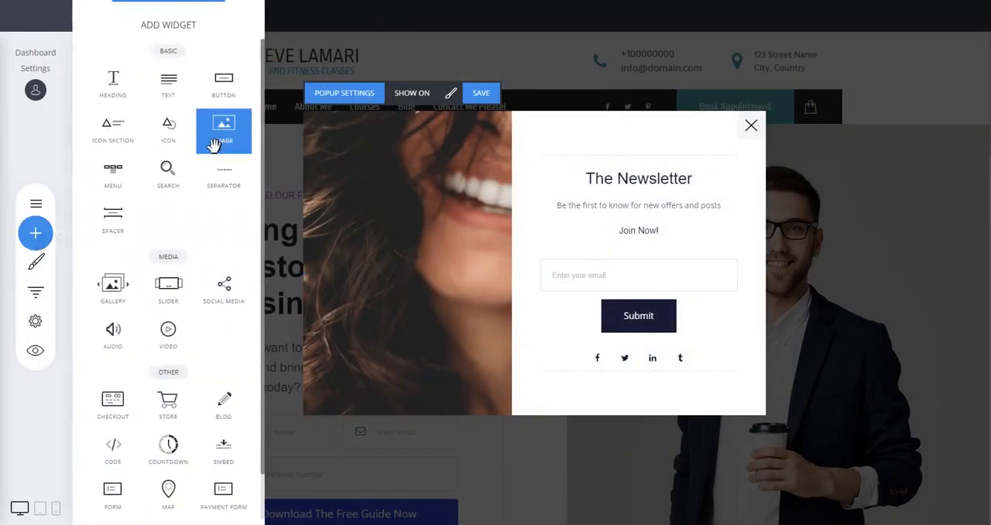
left_click_drag(211, 138, 656, 143)
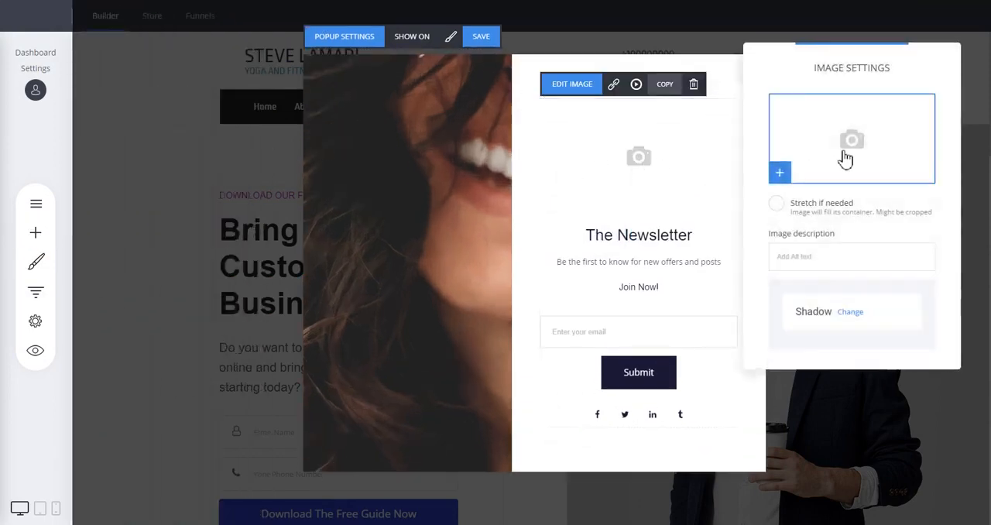
left_click(784, 155)
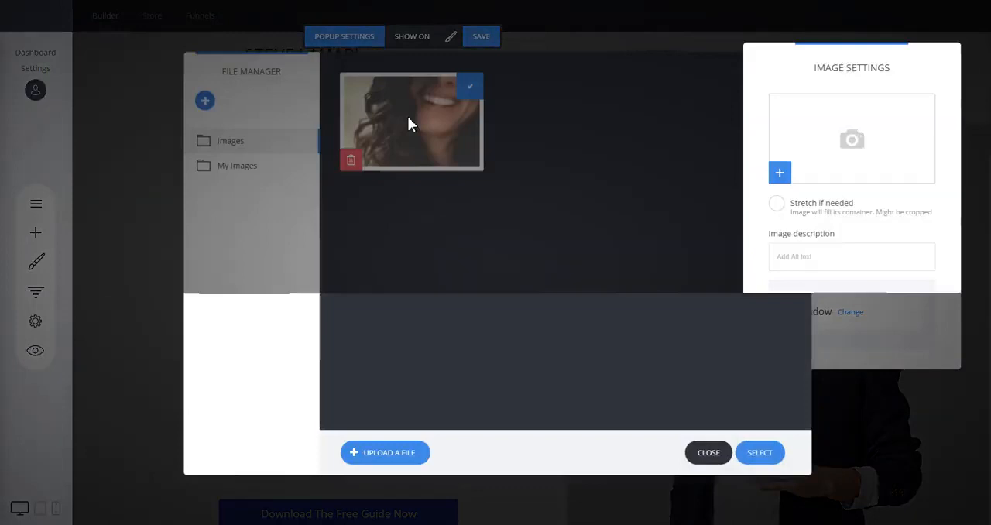
double_click(410, 124)
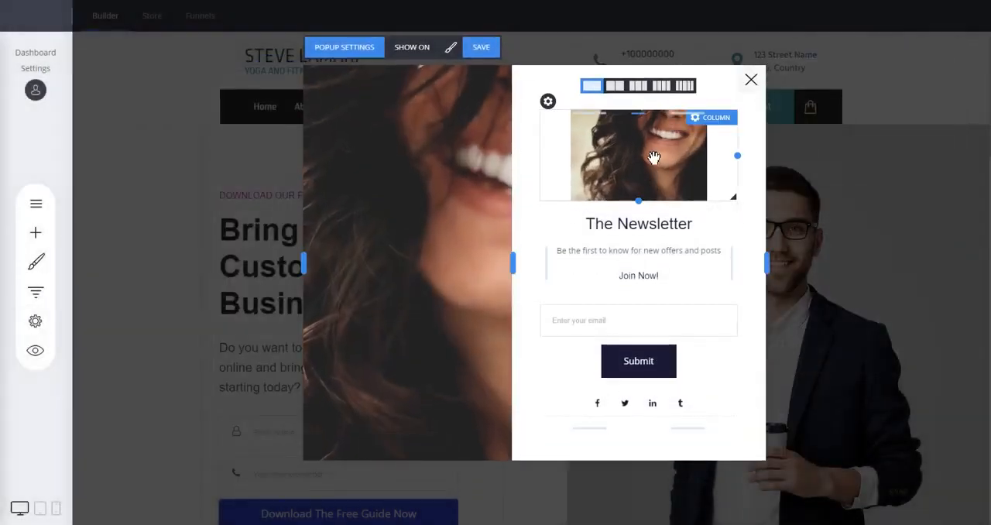
Delete the image widget above "The Newsletter" heading.
left_click(654, 158)
left_click(695, 96)
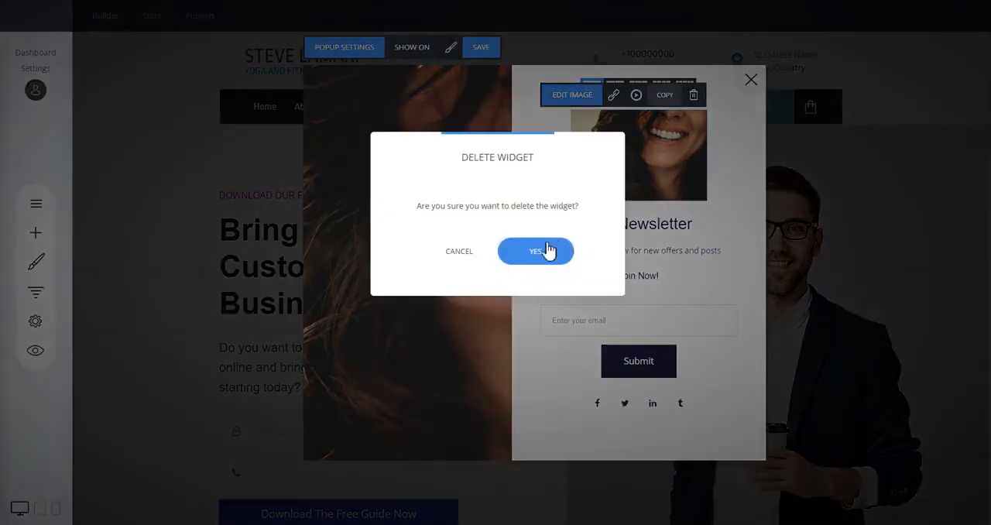
left_click(549, 250)
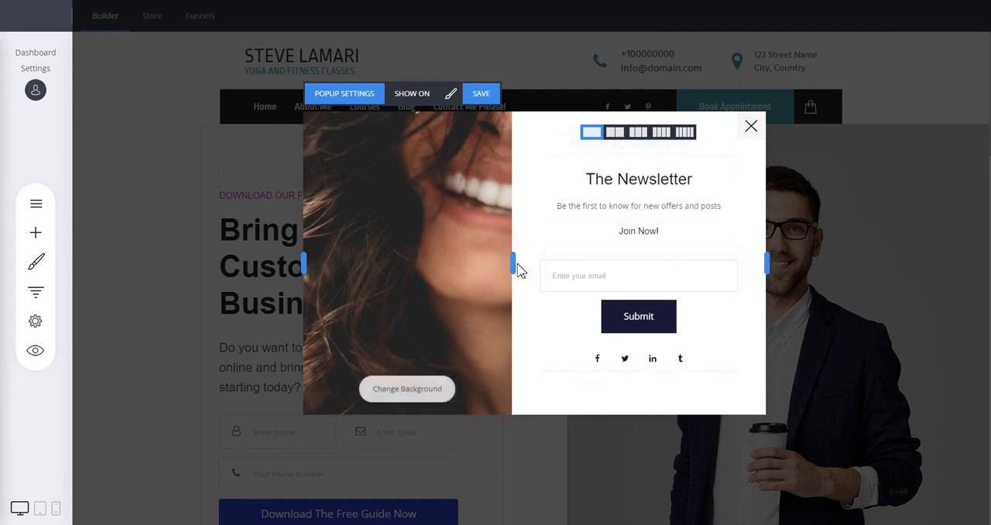
Make the popup slightly narrower and reduce the width of its photo section.
mouse_move(512, 263)
left_mouse_down()
mouse_move(467, 260)
mouse_move(557, 261)
mouse_move(504, 262)
left_mouse_up()
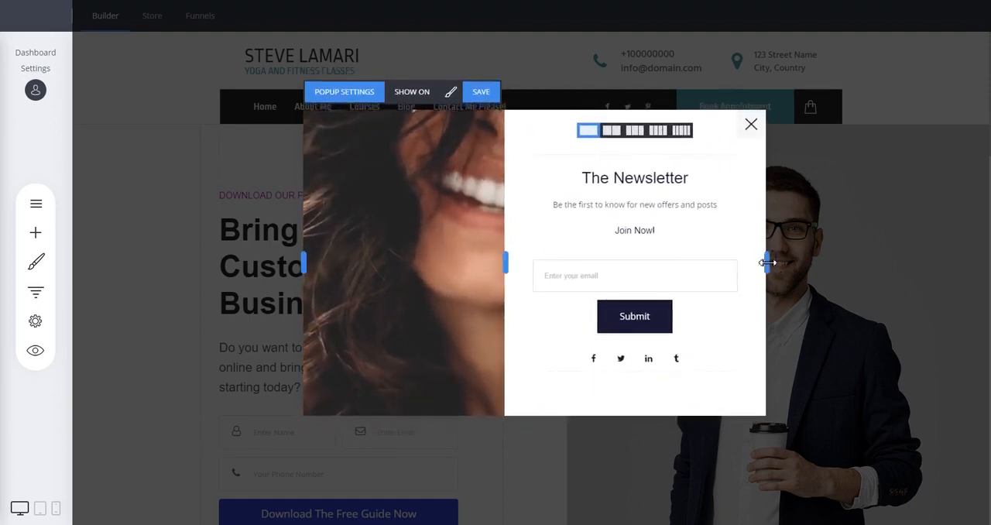
mouse_move(766, 263)
left_mouse_down()
mouse_move(812, 260)
mouse_move(761, 263)
left_mouse_up()
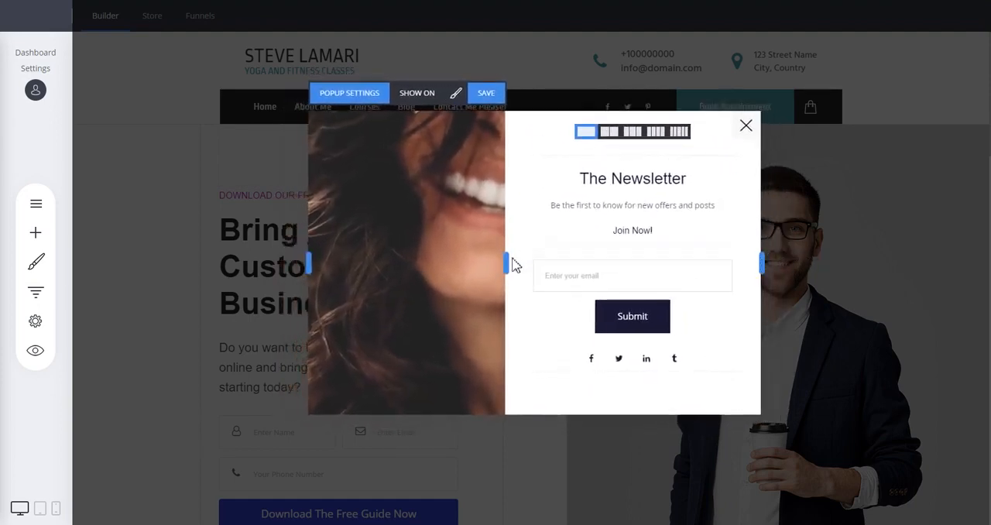
left_click_drag(507, 264, 495, 263)
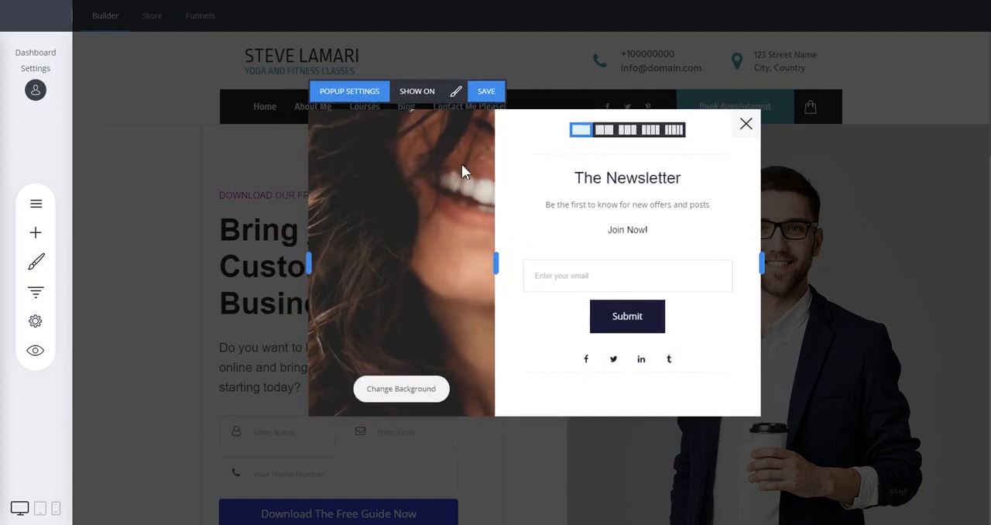
Try the right, top, bottom and center popup content layouts, and return the photo to the left of the content.
left_click(458, 95)
left_click_drag(526, 66, 252, 66)
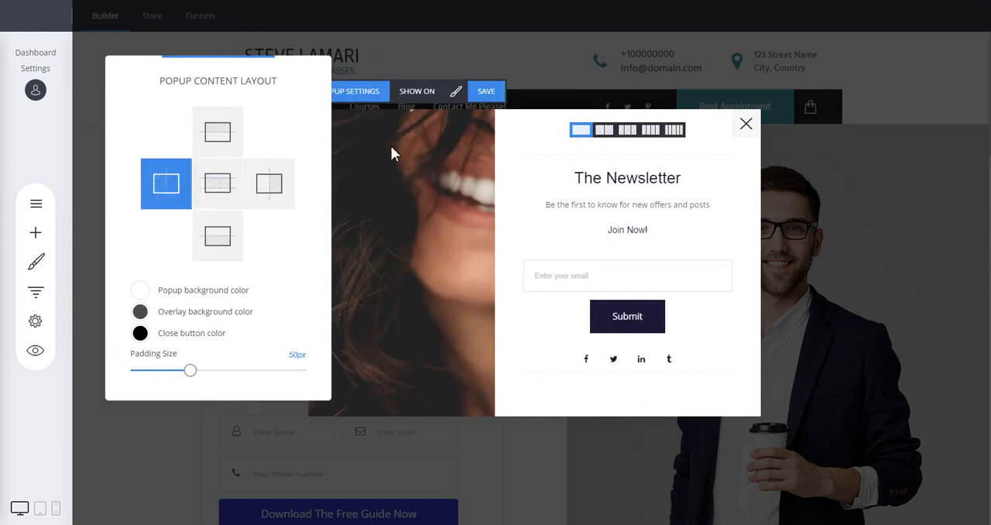
left_click(275, 194)
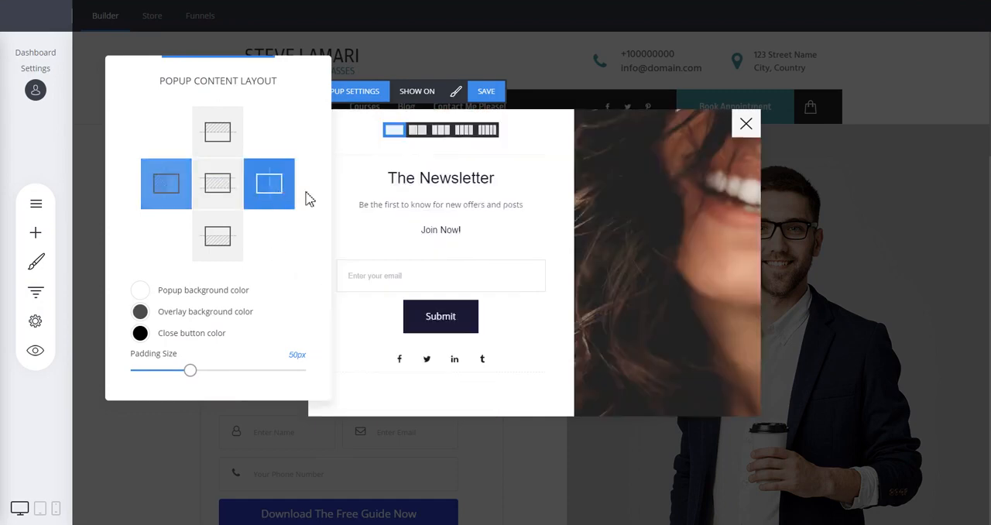
left_click(229, 139)
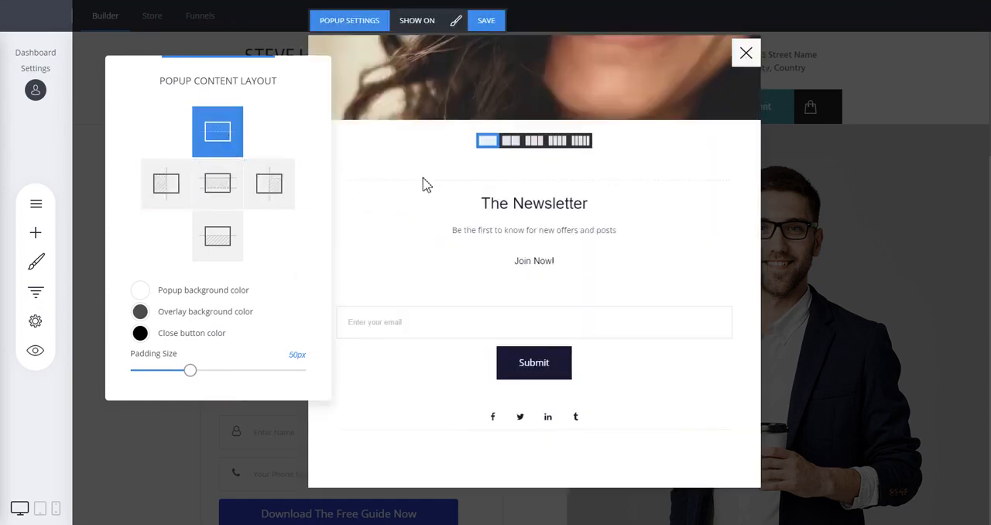
left_click(214, 224)
left_click(221, 184)
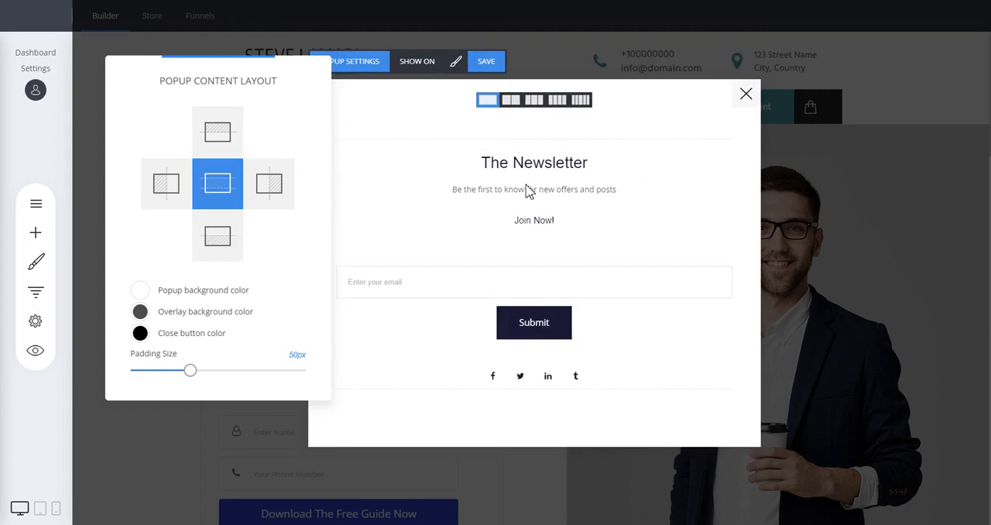
left_click(186, 191)
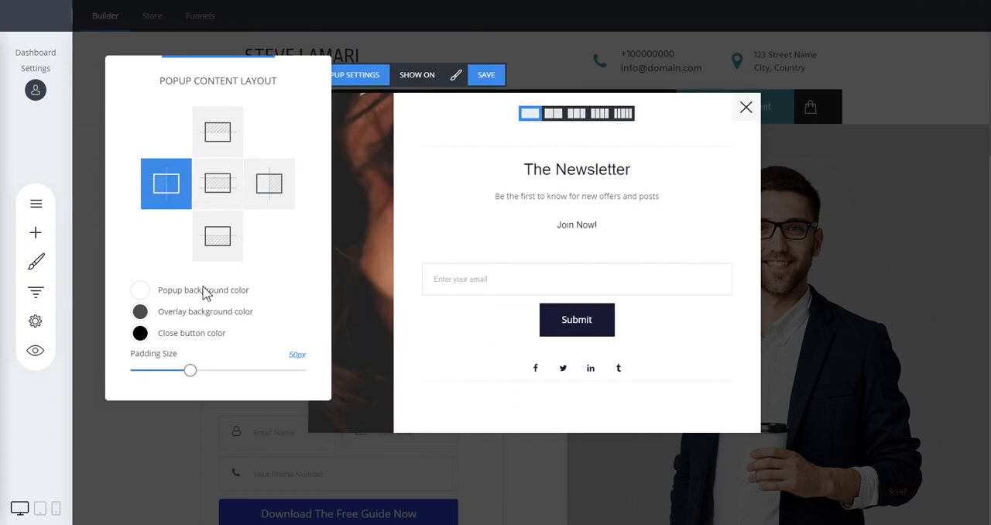
Change the popup background color to a light lavender grey.
left_click(139, 293)
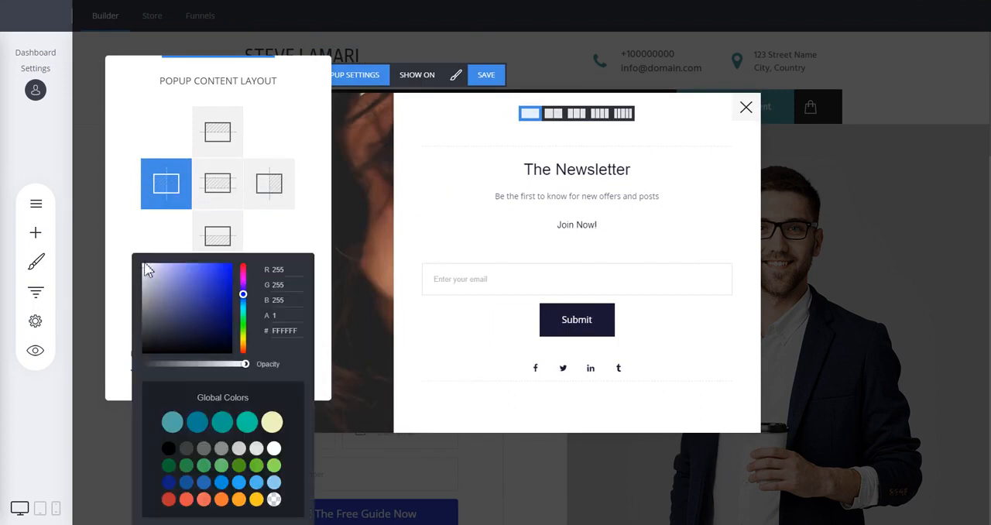
mouse_move(148, 269)
left_mouse_down()
mouse_move(191, 288)
mouse_move(170, 339)
mouse_move(162, 288)
mouse_move(148, 275)
left_mouse_up()
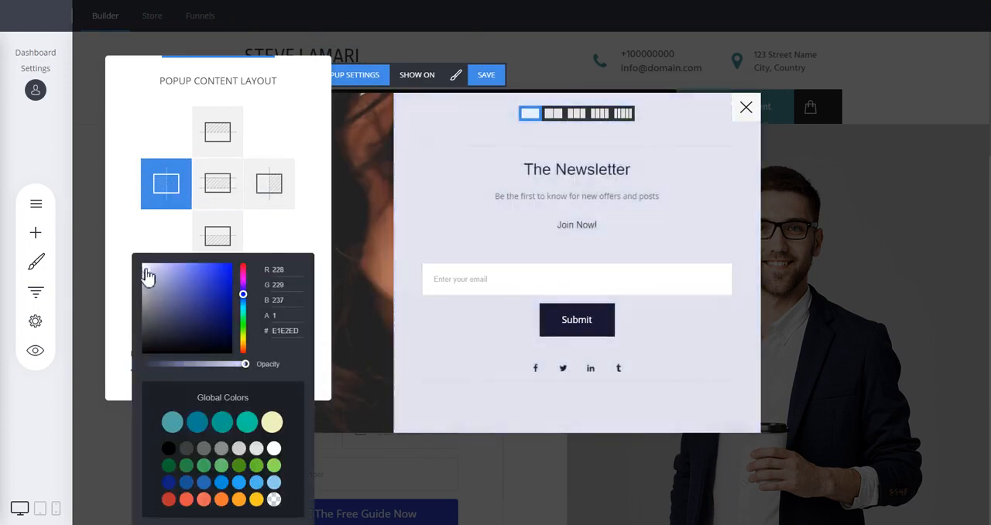
left_click(271, 190)
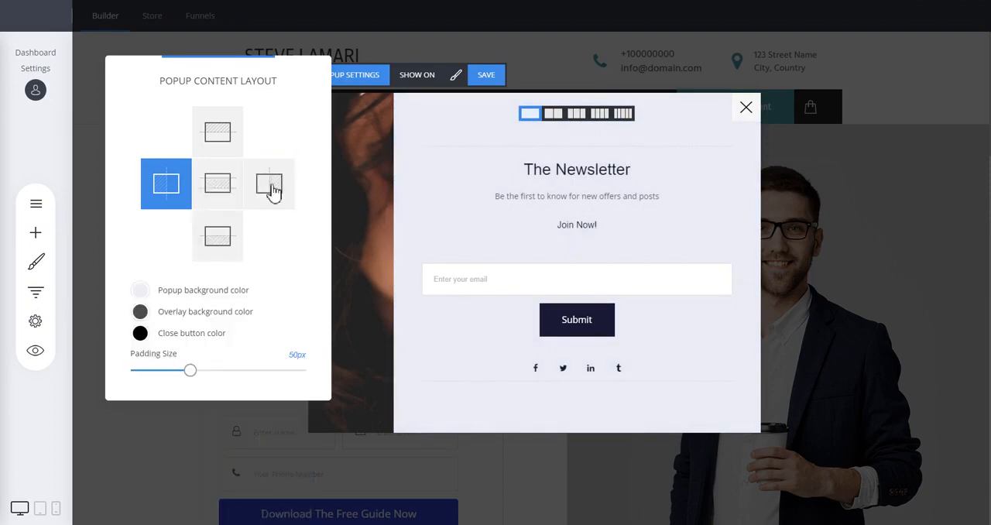
Set the overlay background color to #212121 with an opacity of 0.7.
left_click(140, 311)
mouse_move(172, 284)
left_mouse_down()
mouse_move(201, 281)
mouse_move(185, 332)
mouse_move(199, 315)
mouse_move(140, 338)
left_mouse_up()
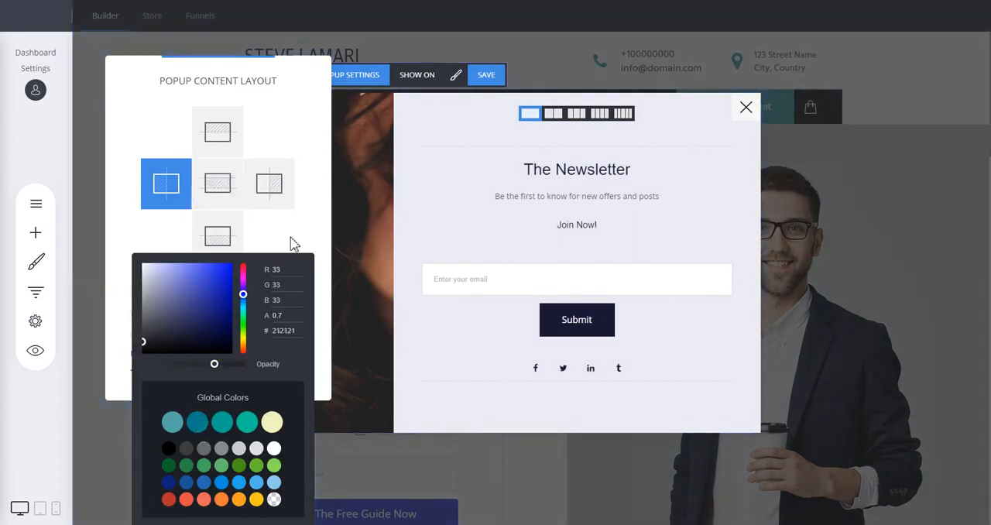
left_click(293, 243)
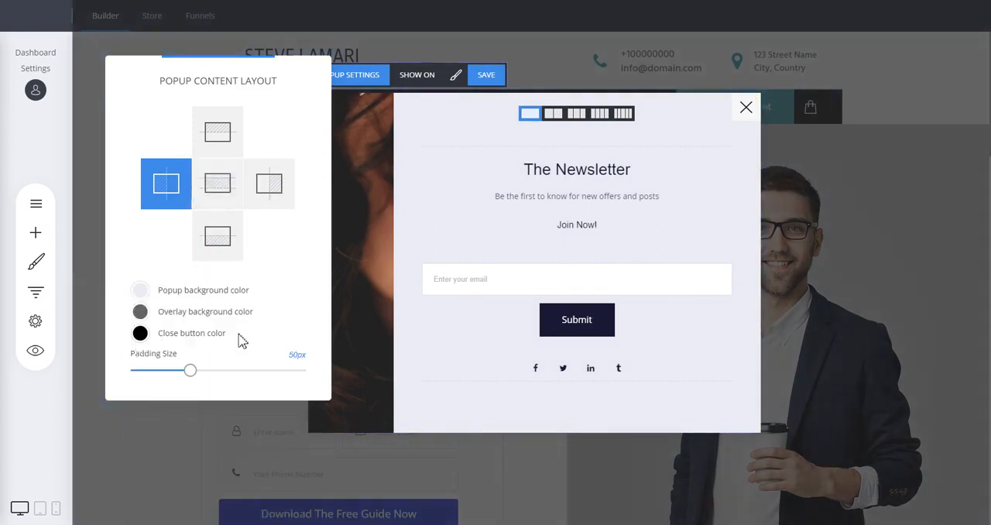
Set the popup's padding size to 41px and widen its photo section.
mouse_move(190, 370)
left_mouse_down()
mouse_move(303, 380)
mouse_move(169, 378)
mouse_move(180, 376)
left_mouse_up()
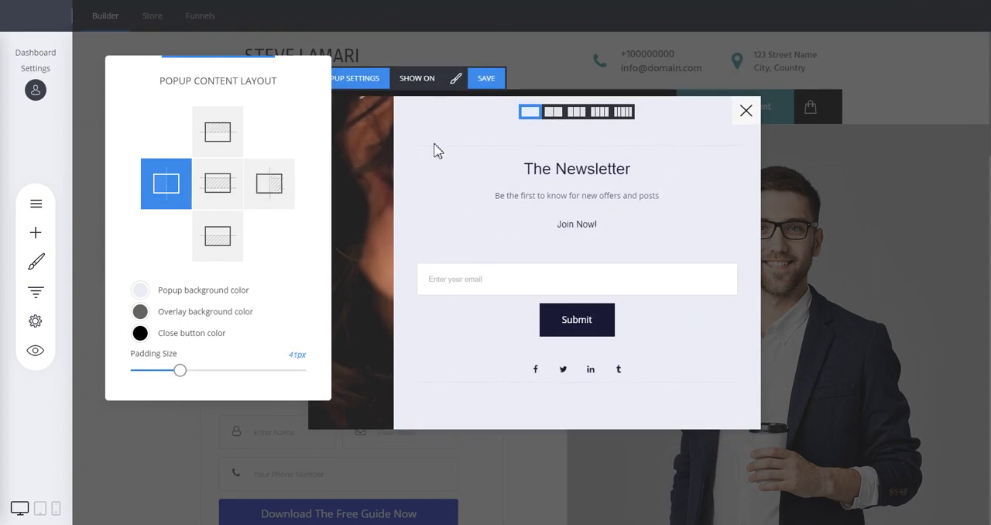
left_click_drag(400, 243, 477, 252)
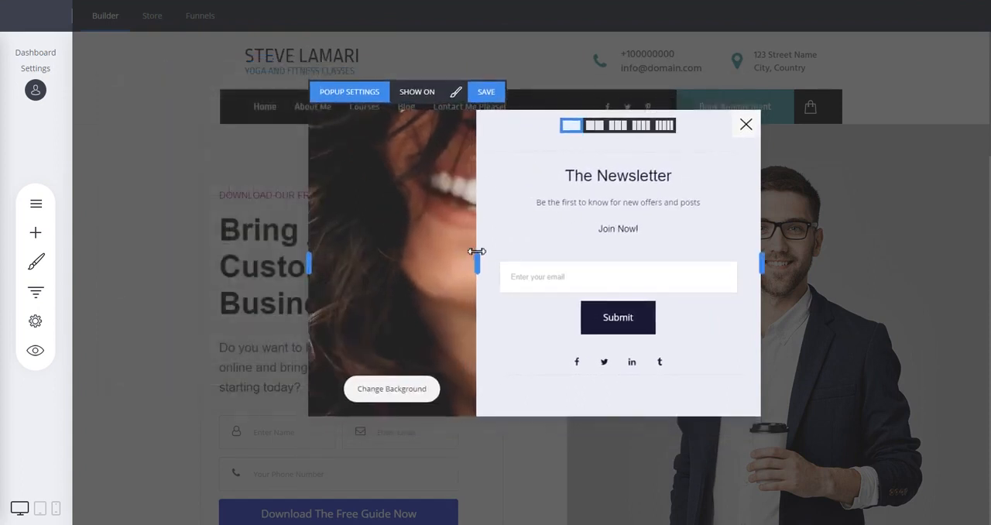
Try the popup in the bottom-right and bottom-left corners of the page, and set its position to full screen.
left_click(348, 96)
left_click_drag(510, 71, 250, 40)
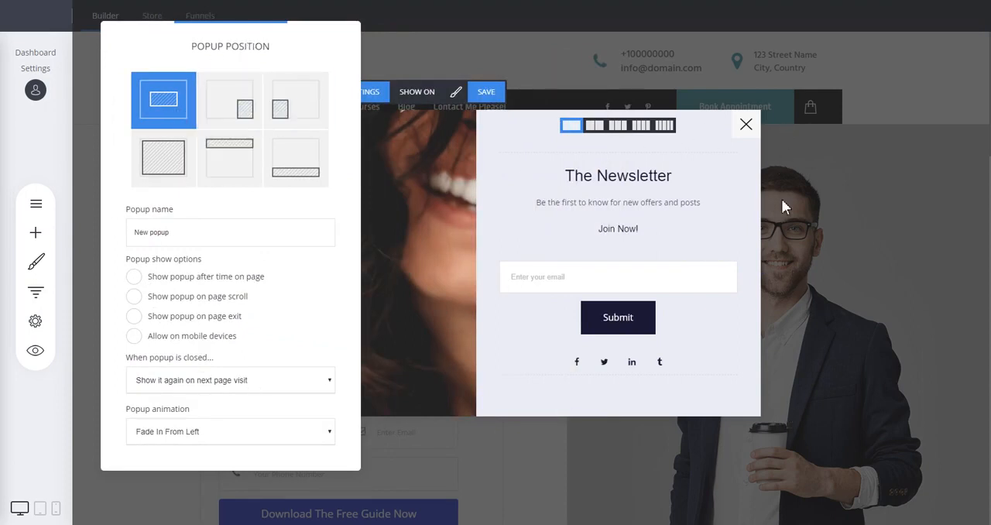
left_click(234, 108)
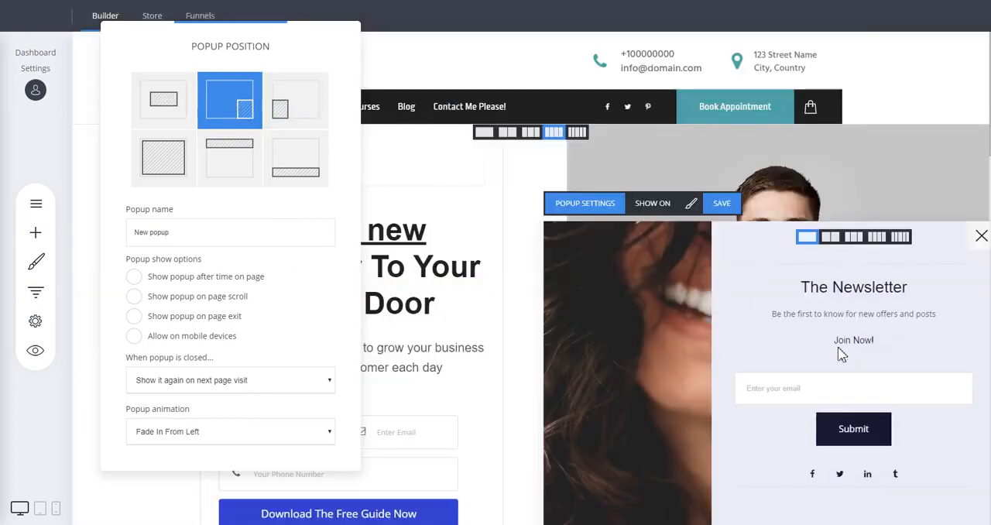
left_click(314, 108)
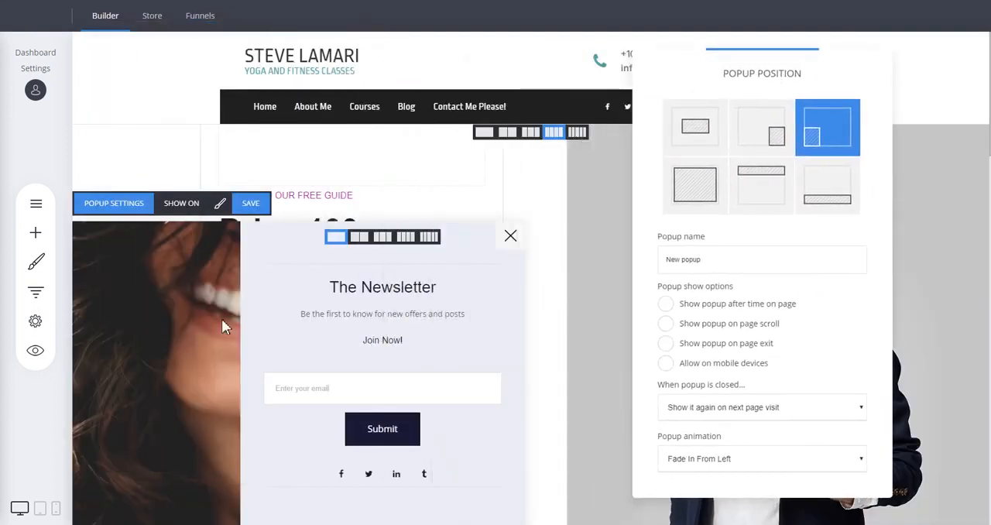
left_click(701, 193)
left_click(495, 111)
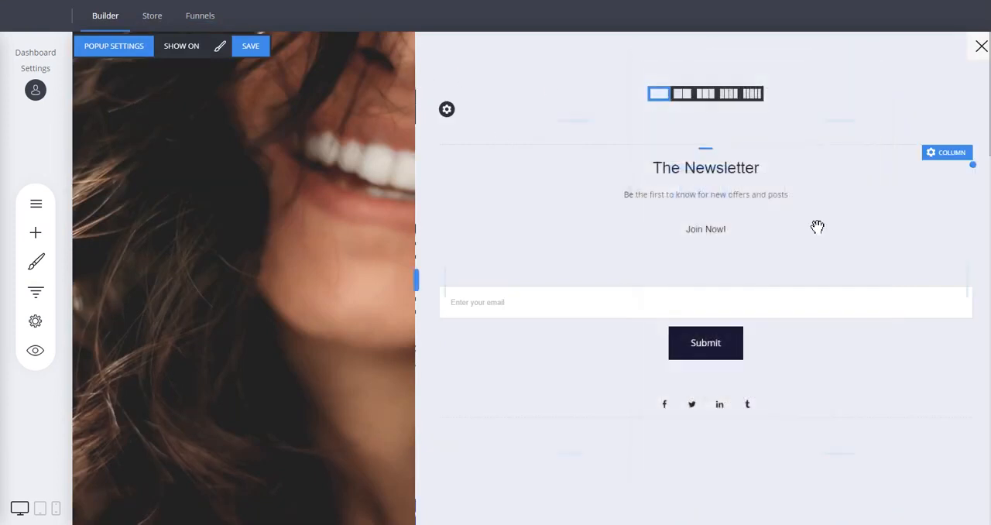
Try the popup as a top bar and a bottom bar, and set its position to the center of the page.
left_click(126, 46)
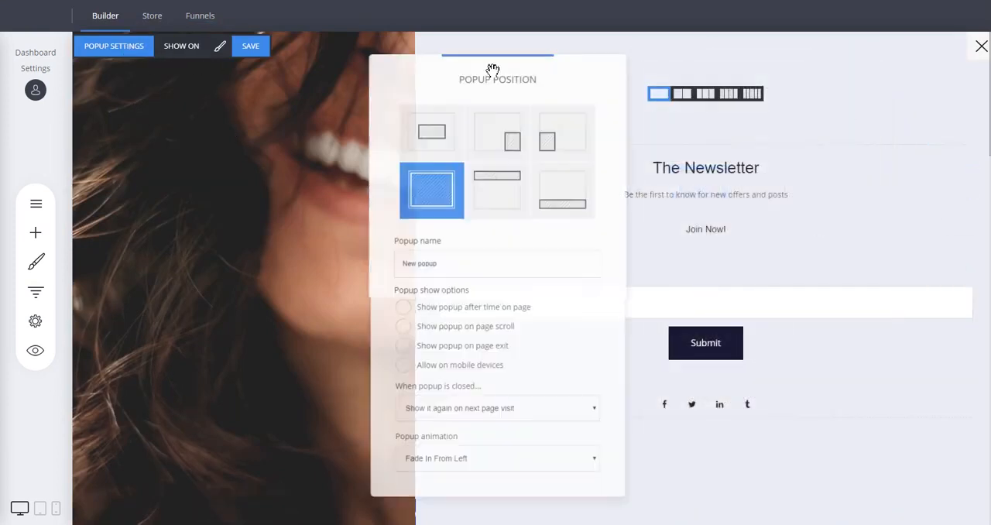
left_click(516, 198)
left_click(573, 199)
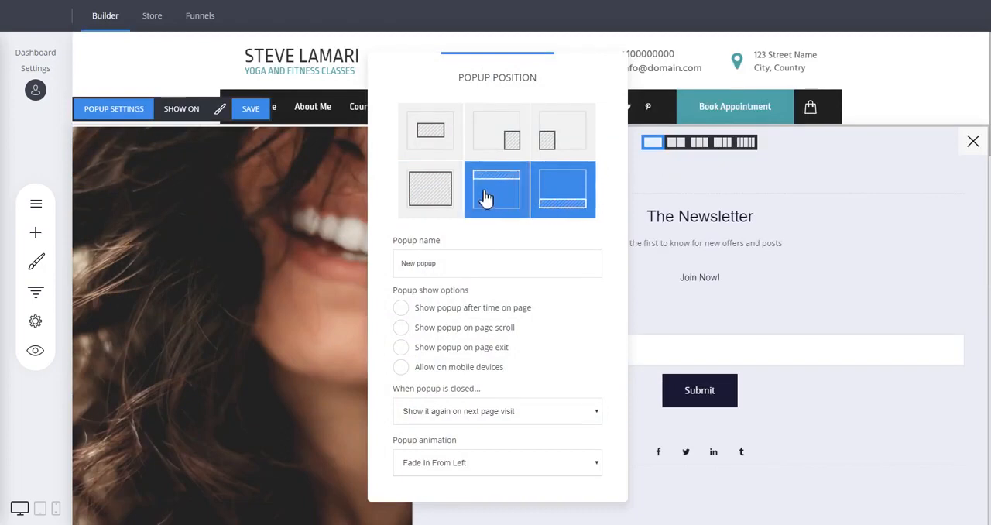
left_click(430, 130)
left_click_drag(535, 79, 274, 44)
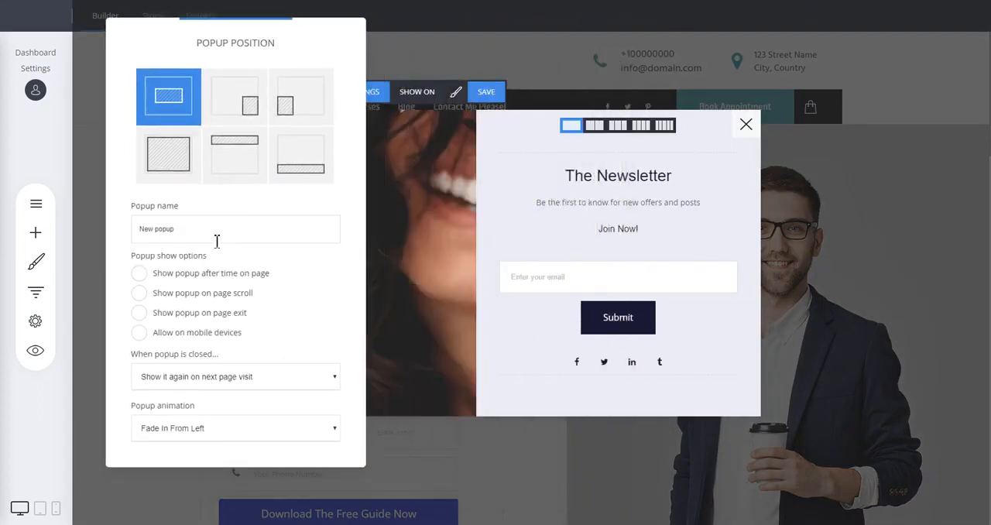
Try showing the popup after time on page and on page scroll, switch both off again, and view the choices for when it is closed.
left_click_drag(217, 240, 137, 226)
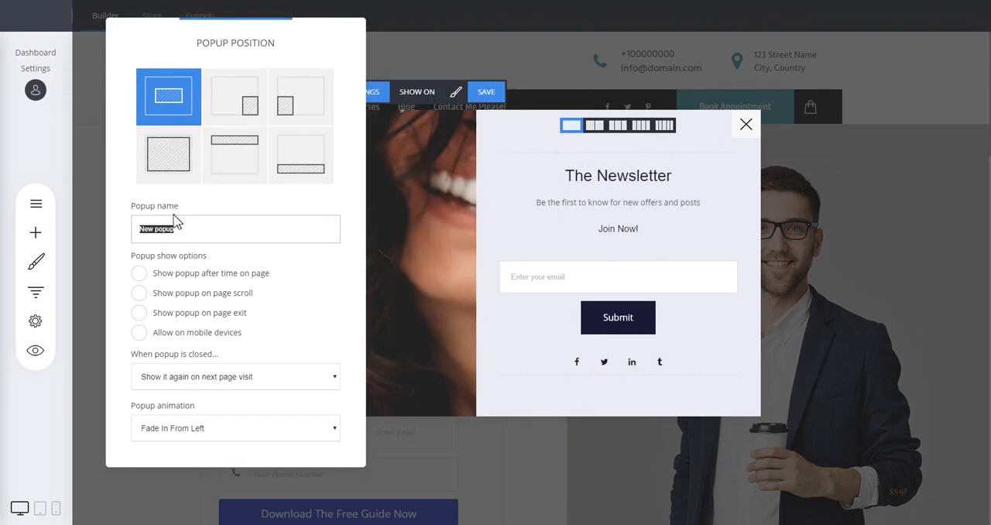
left_click(259, 277)
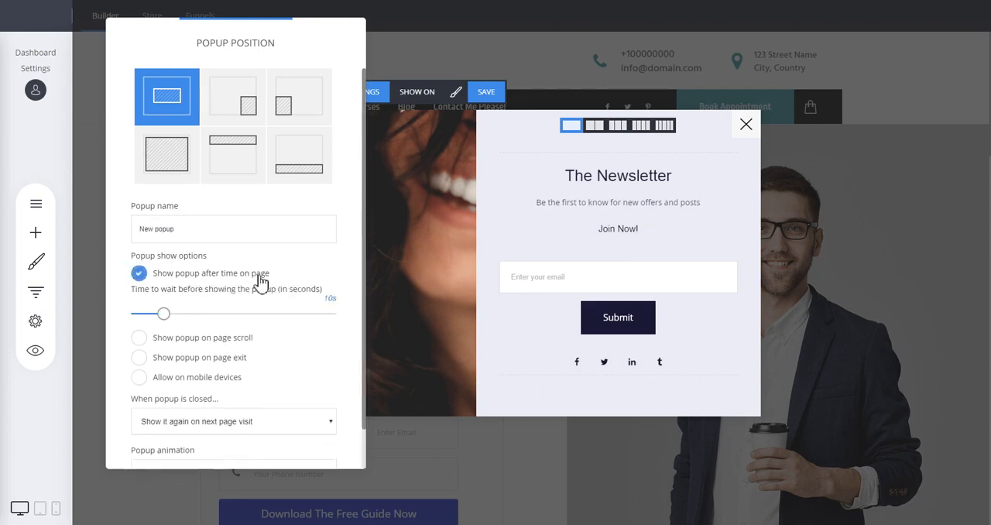
left_click(259, 277)
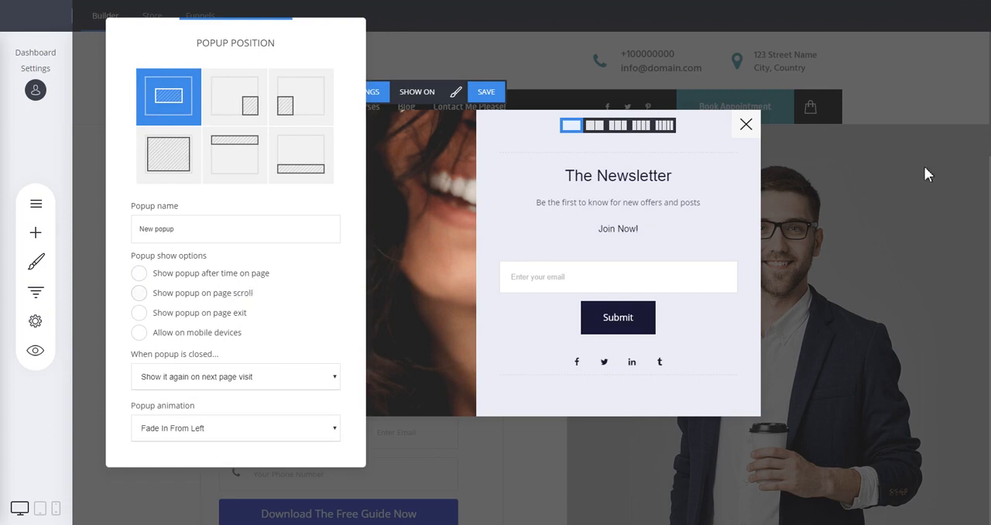
left_click(229, 294)
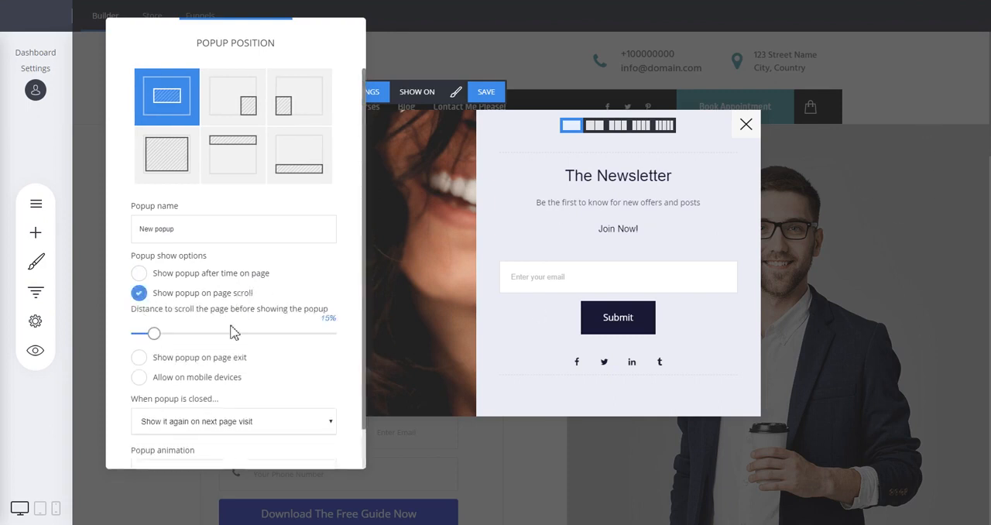
left_click(177, 296)
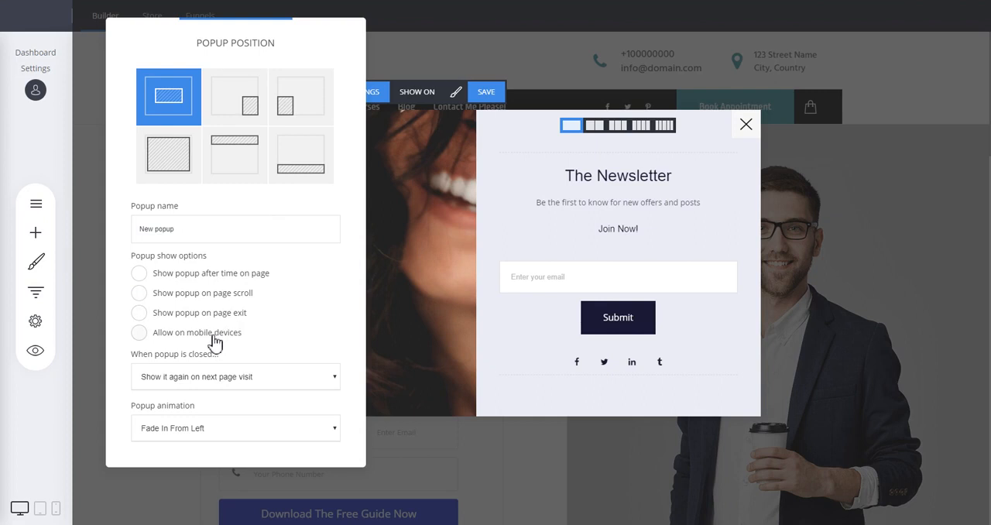
left_click(225, 386)
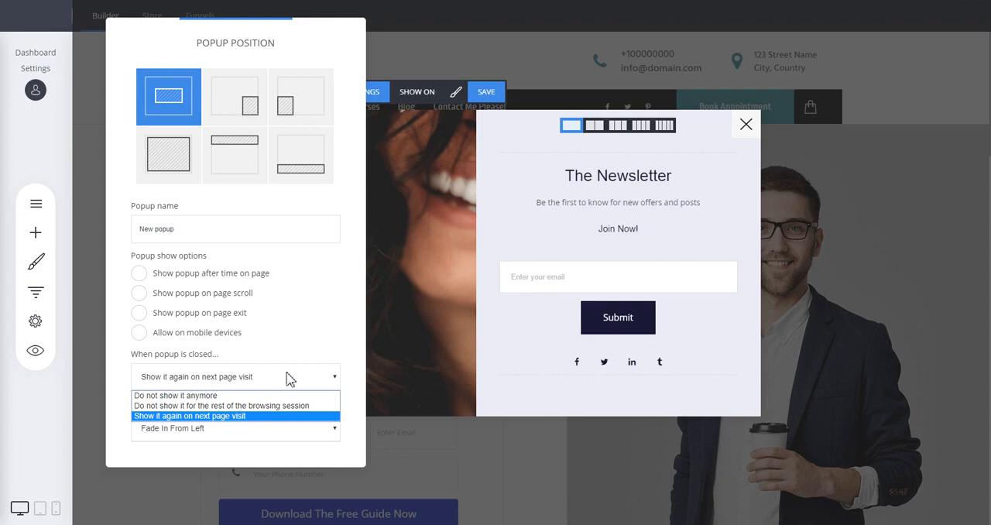
left_click(306, 358)
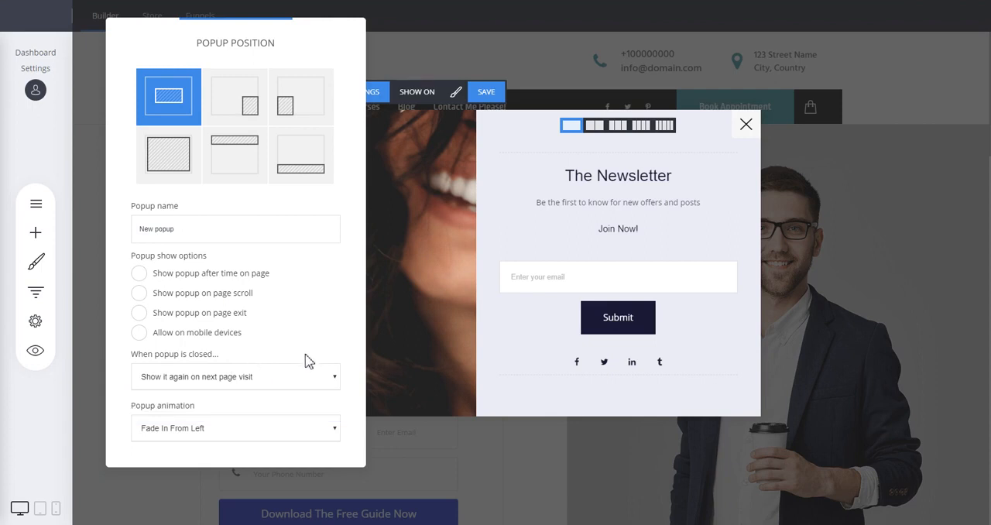
Try the Fade In & Scale, 3D Flip Horizontal and 3D Flip Vertical popup animations, and return to Fade In From Left.
left_click(208, 428)
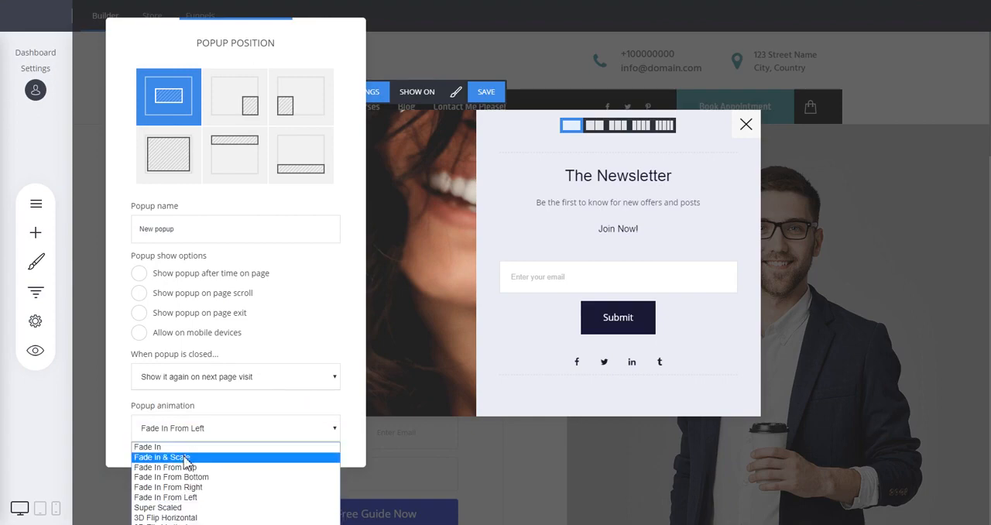
left_click(191, 456)
right_click(184, 456)
left_click(151, 442)
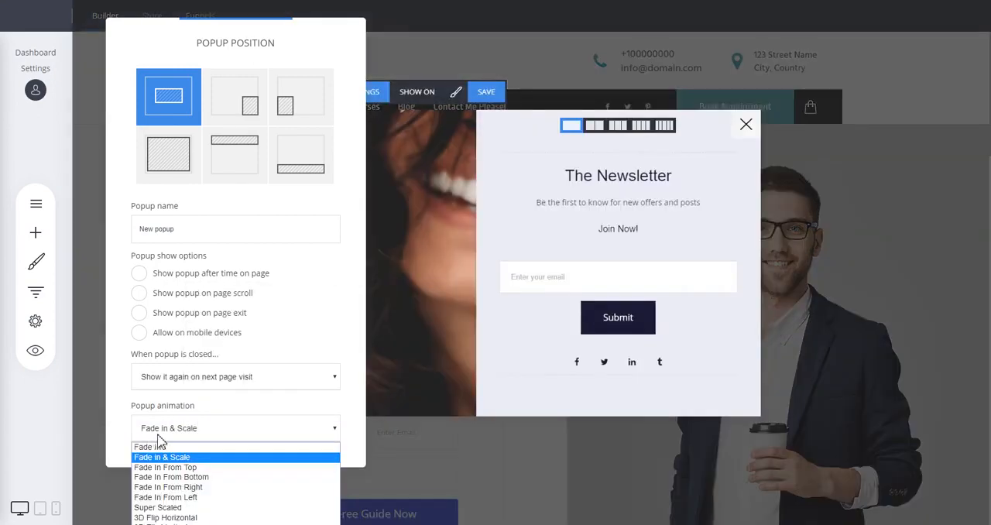
left_click(177, 517)
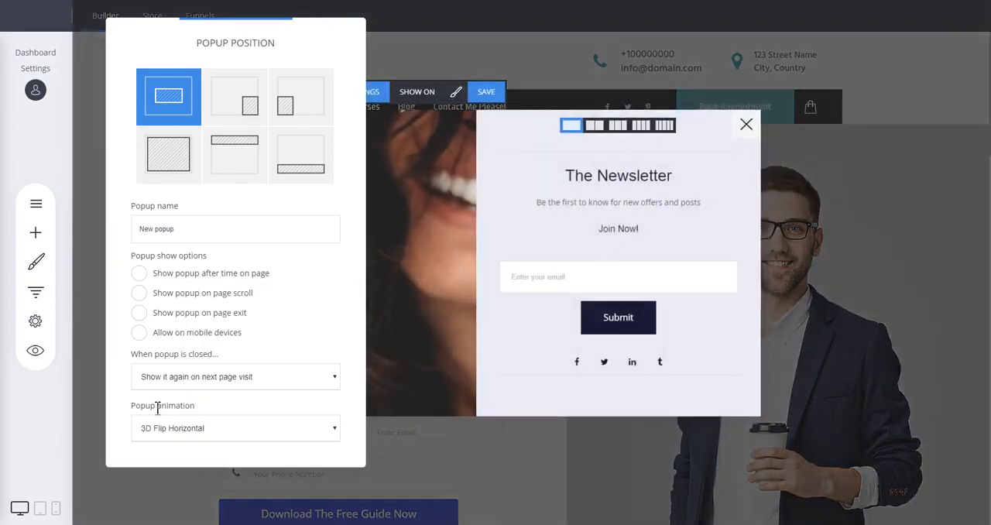
left_click(166, 428)
left_click(162, 524)
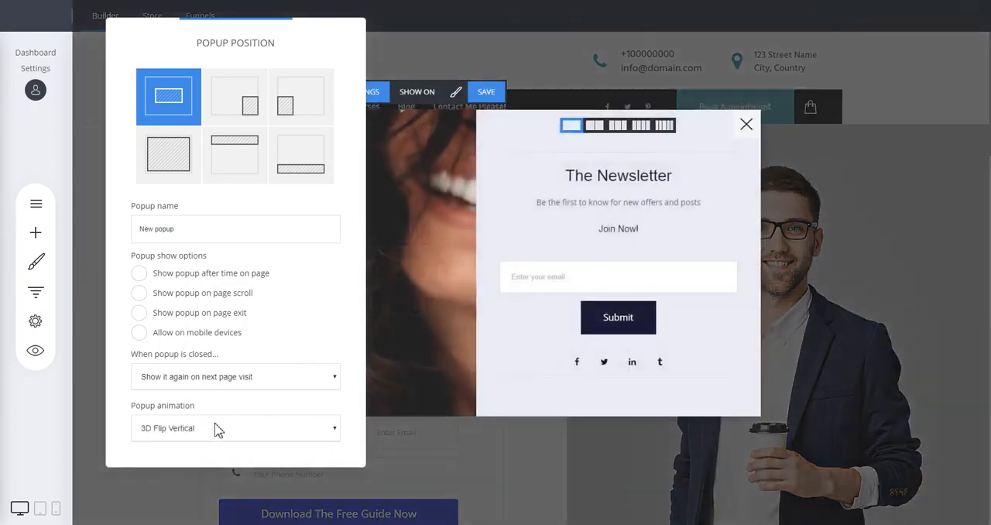
left_click(213, 436)
left_click(166, 497)
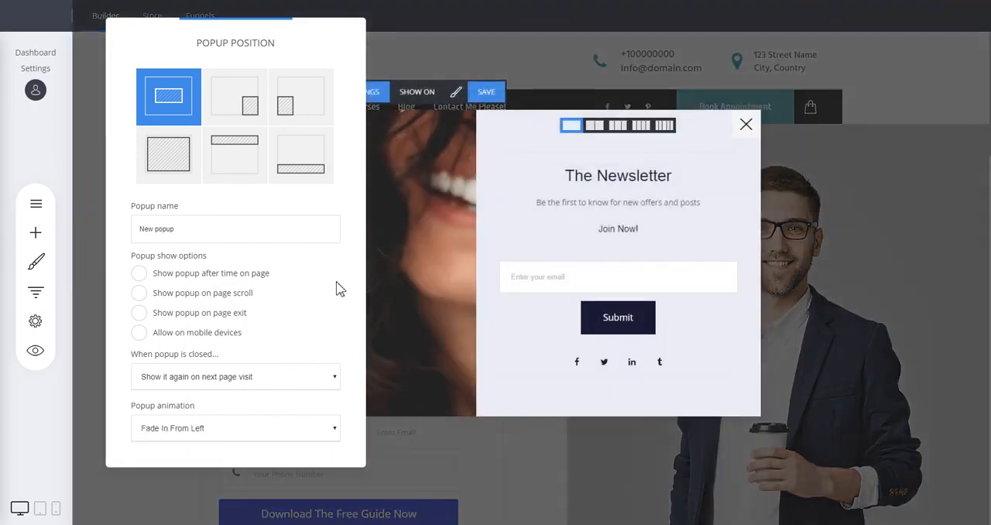
left_click(486, 211)
mouse_move(422, 147)
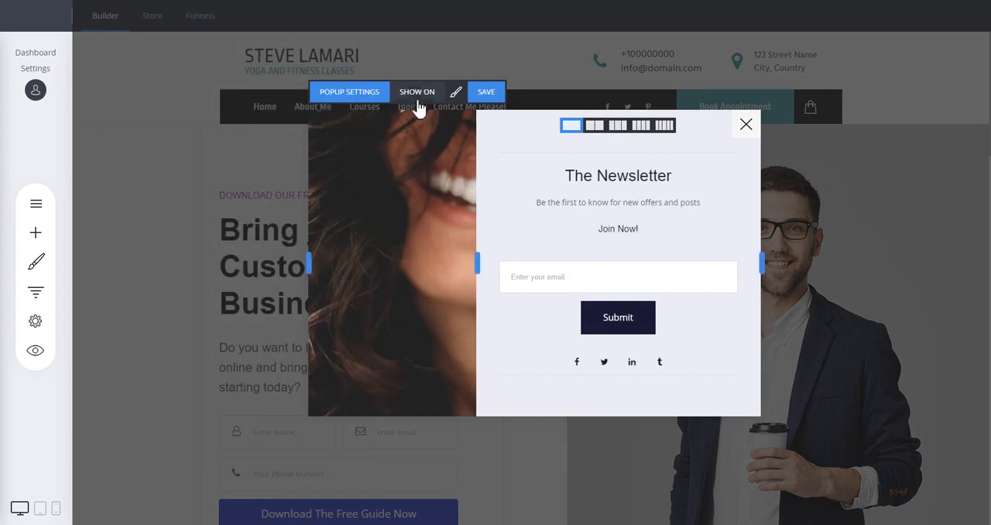
Review the popup's settings and the list of pages it can be shown on, without selecting any page.
left_click(352, 95)
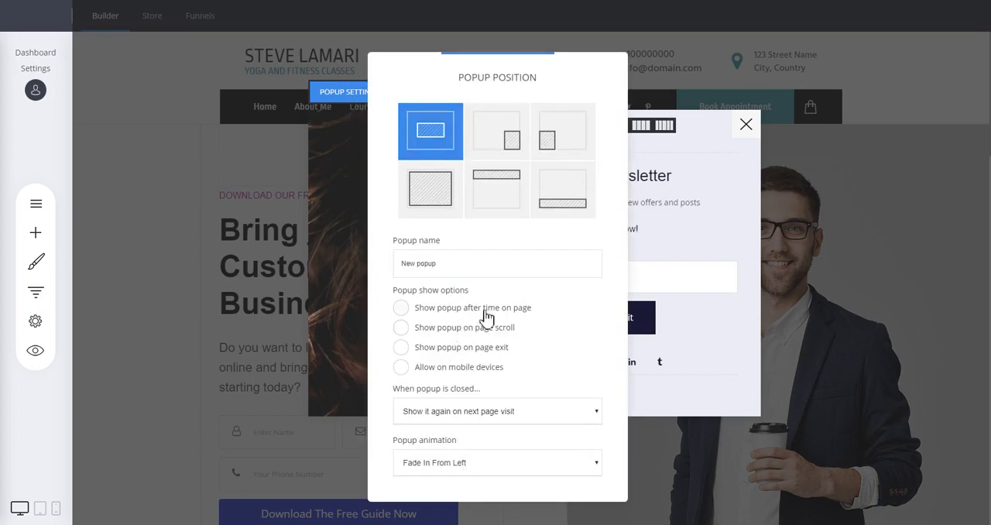
left_click(345, 260)
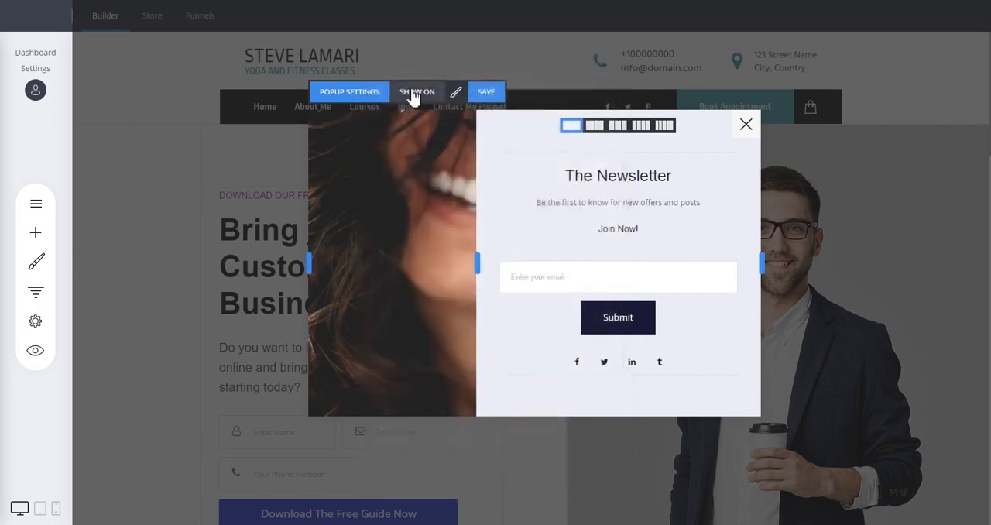
left_click(410, 91)
left_click_drag(428, 79, 190, 61)
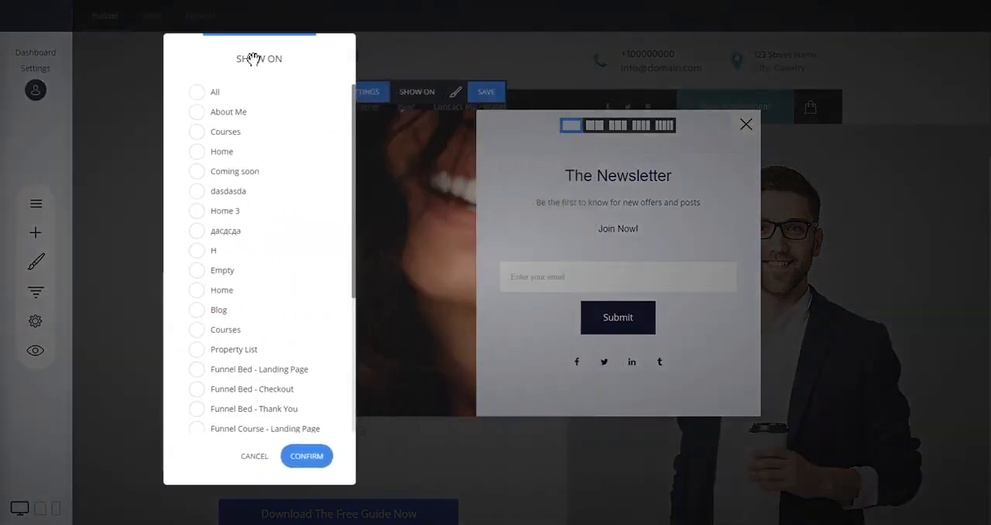
scroll(281, 162, "down", 3)
scroll(281, 158, "up", 5)
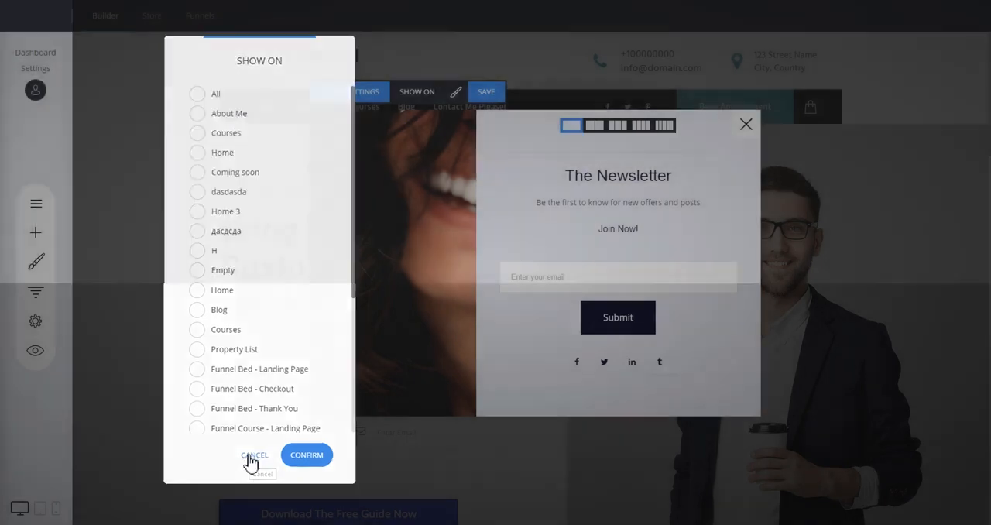
left_click(251, 458)
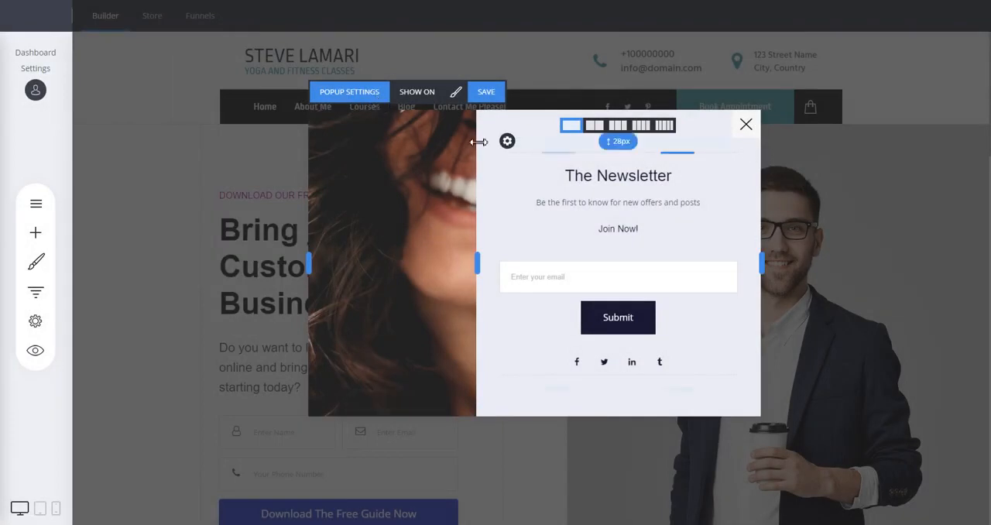
Rename the popup as Test Popup, save it and close the popup.
left_click(361, 95)
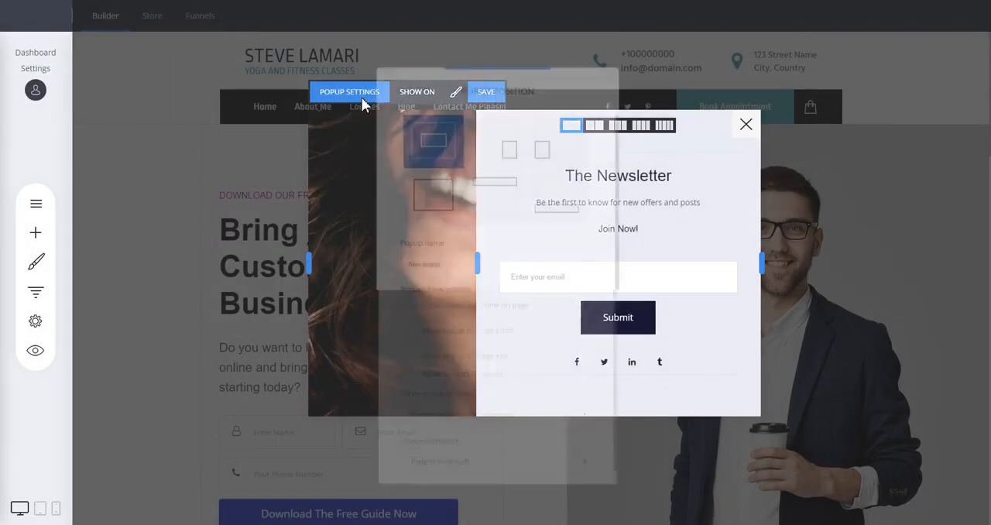
type("T")
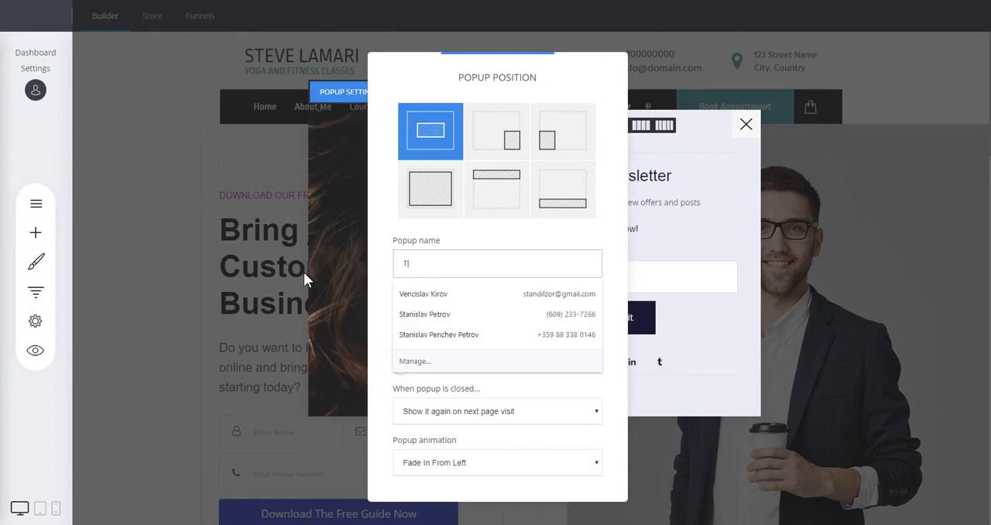
type("est Popup")
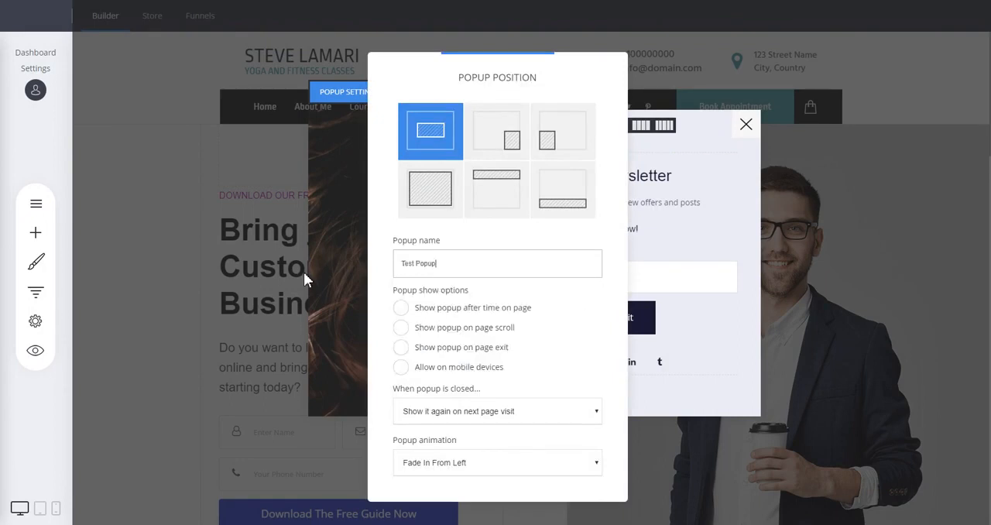
left_click(748, 216)
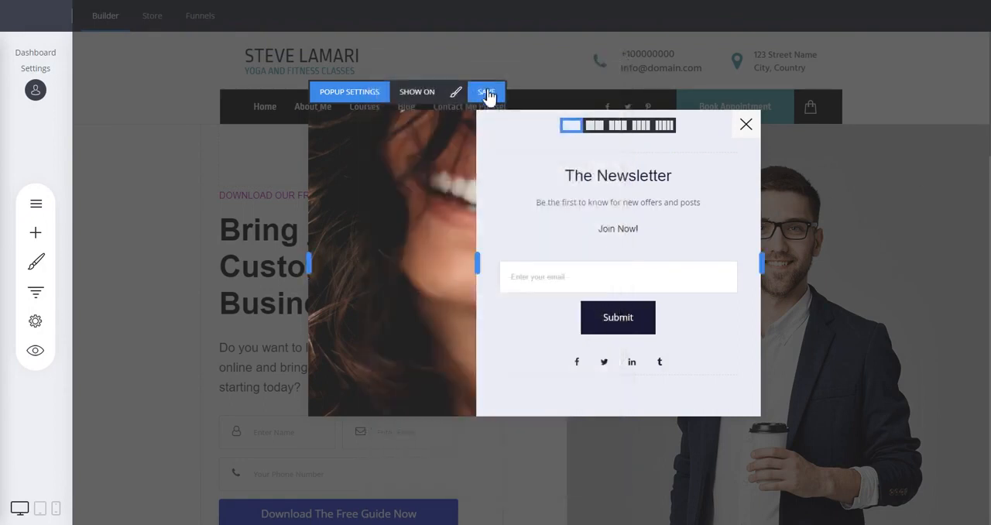
left_click(486, 91)
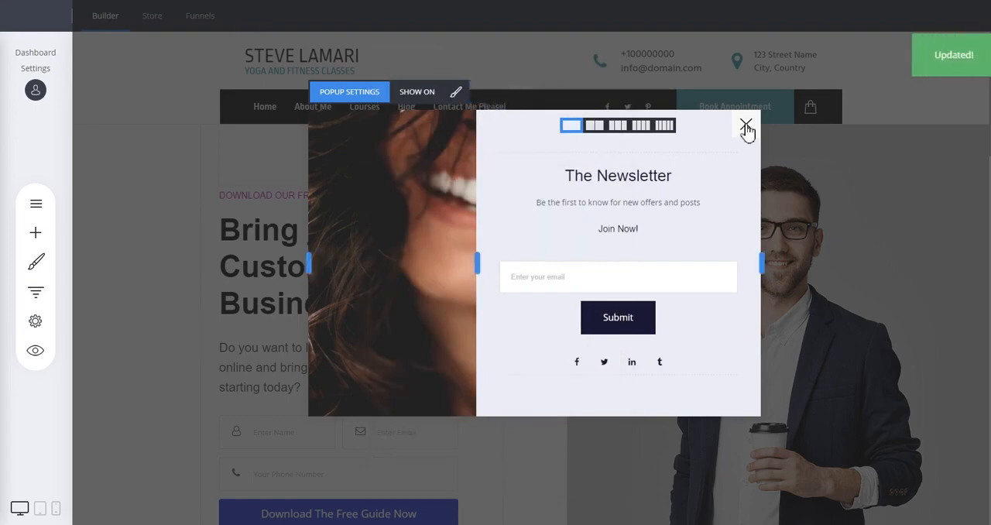
left_click(745, 125)
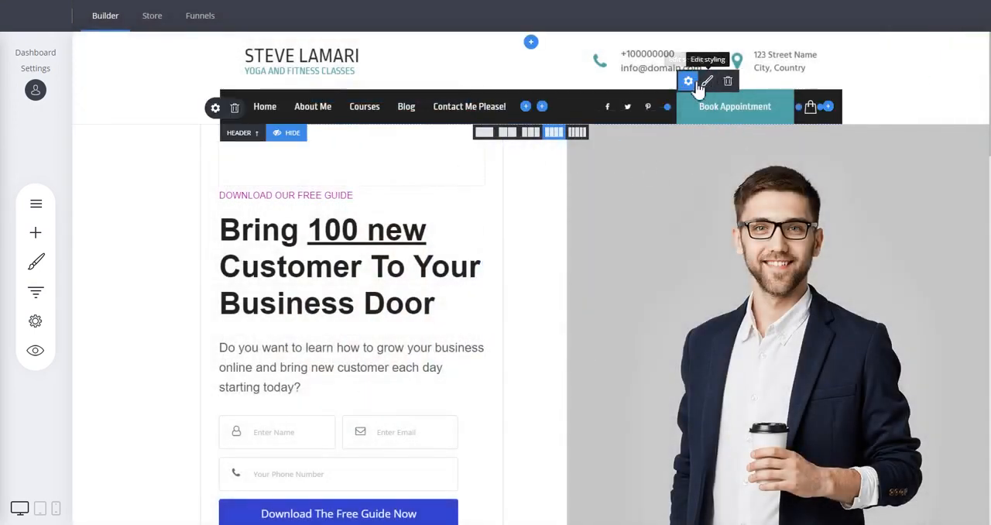
Make the header's Book Appointment button open Test Popup in the same page and save the page changes.
left_click(688, 81)
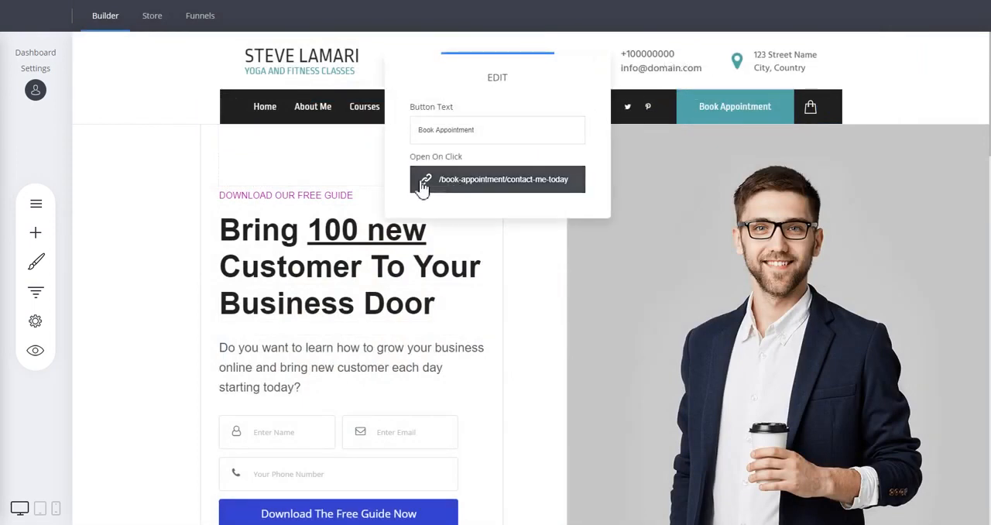
left_click(498, 182)
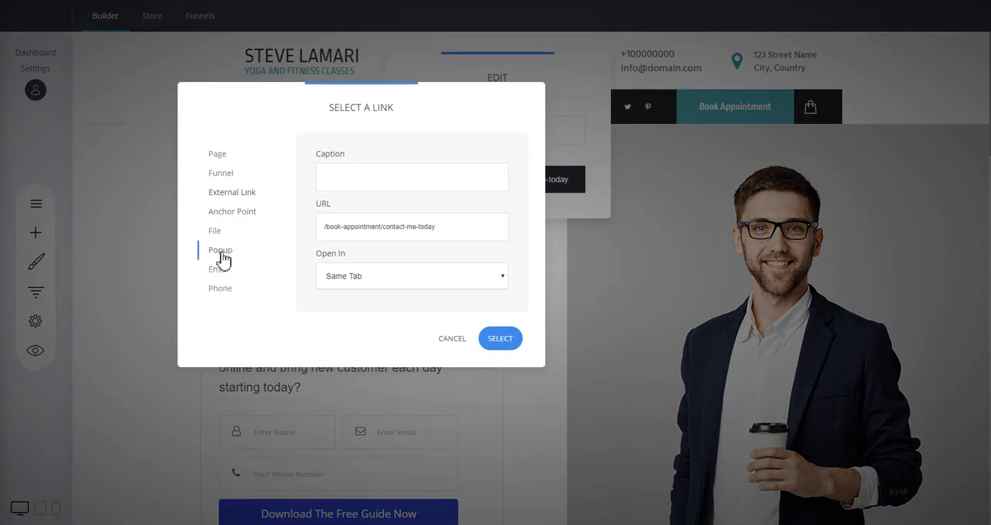
left_click(223, 254)
left_click(369, 180)
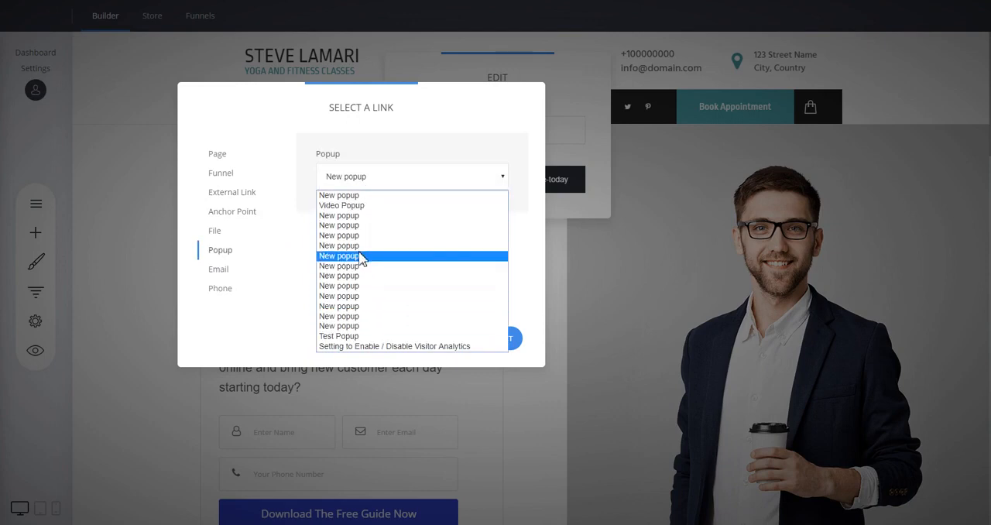
left_click(345, 336)
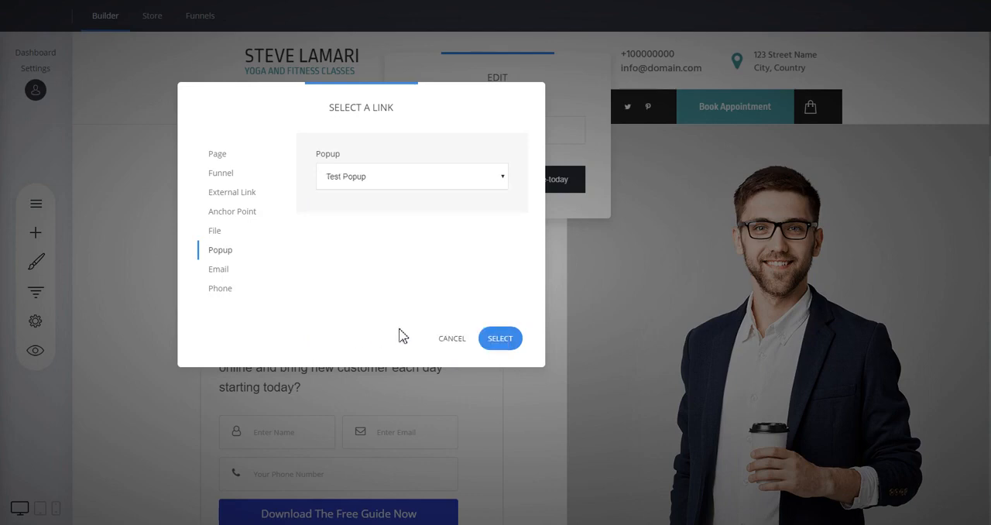
left_click(503, 341)
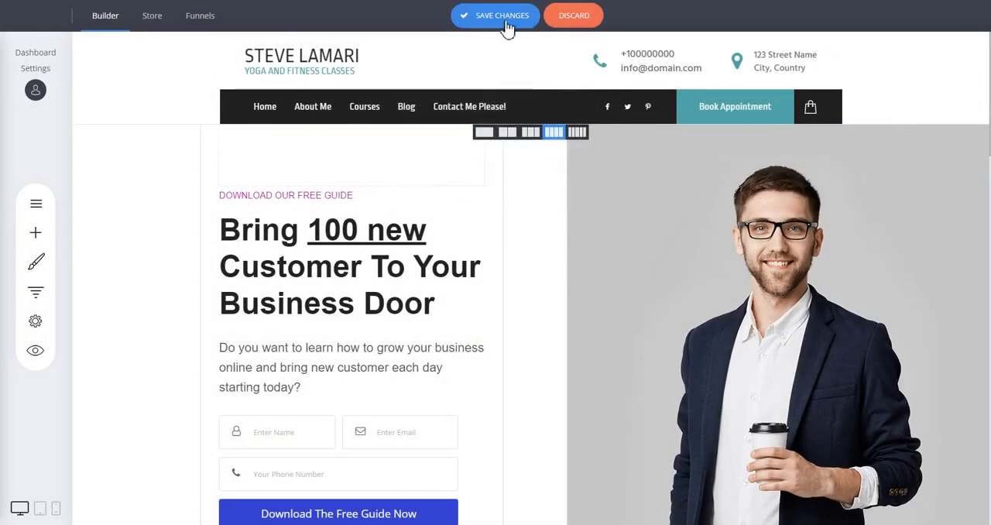
left_click(507, 23)
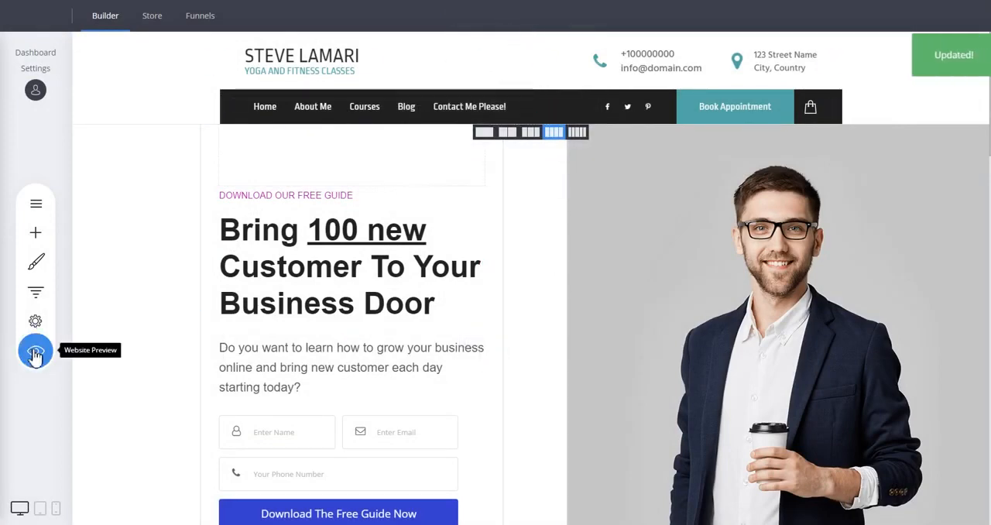
Preview the website, test the popup with the Book Appointment button, and close the preview.
left_click(35, 350)
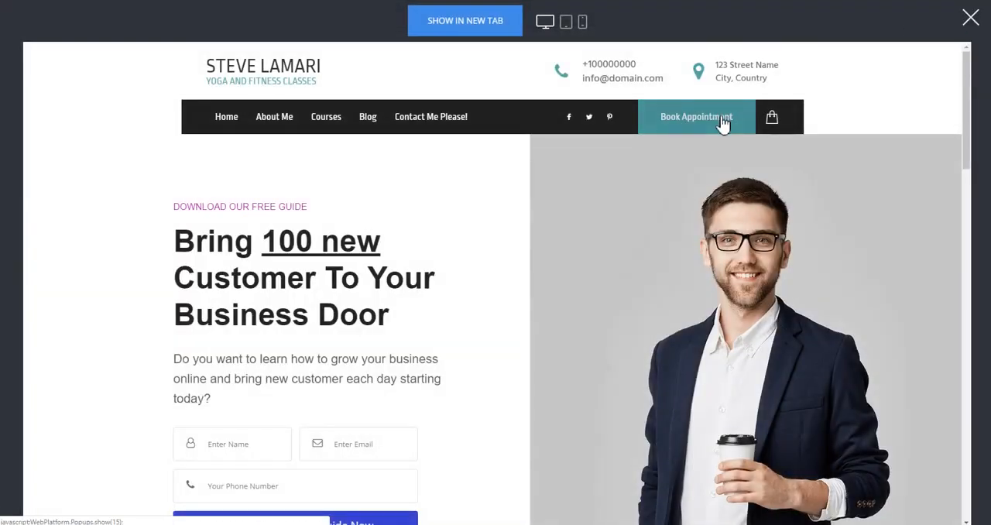
left_click(720, 120)
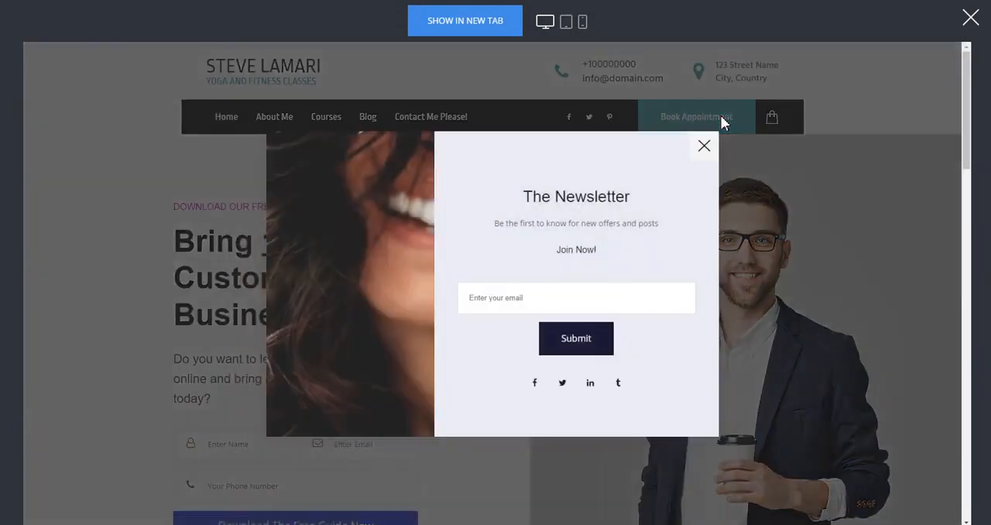
left_click(702, 153)
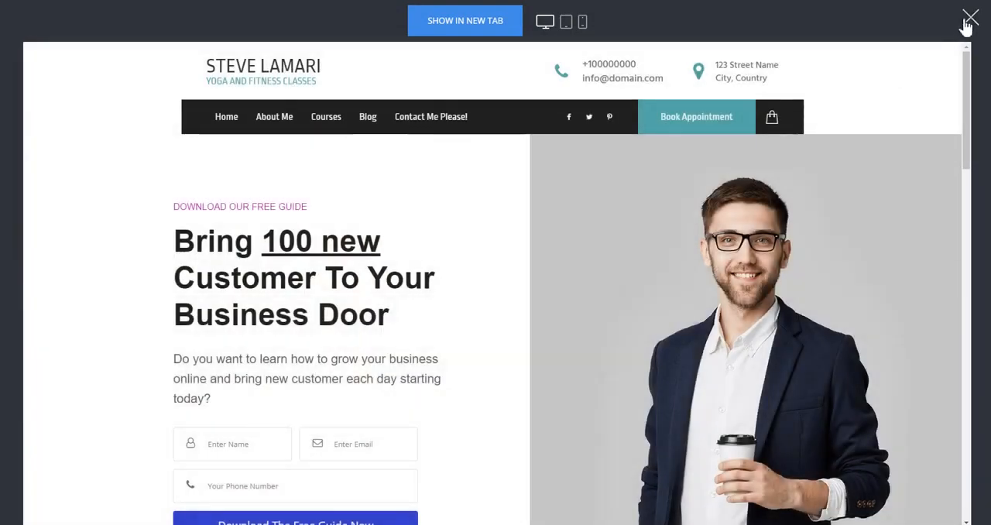
left_click(968, 20)
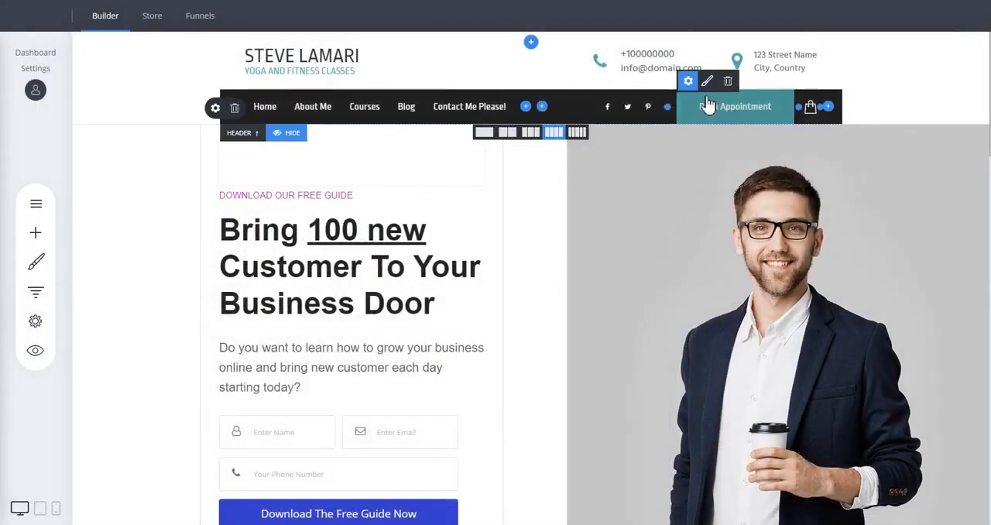